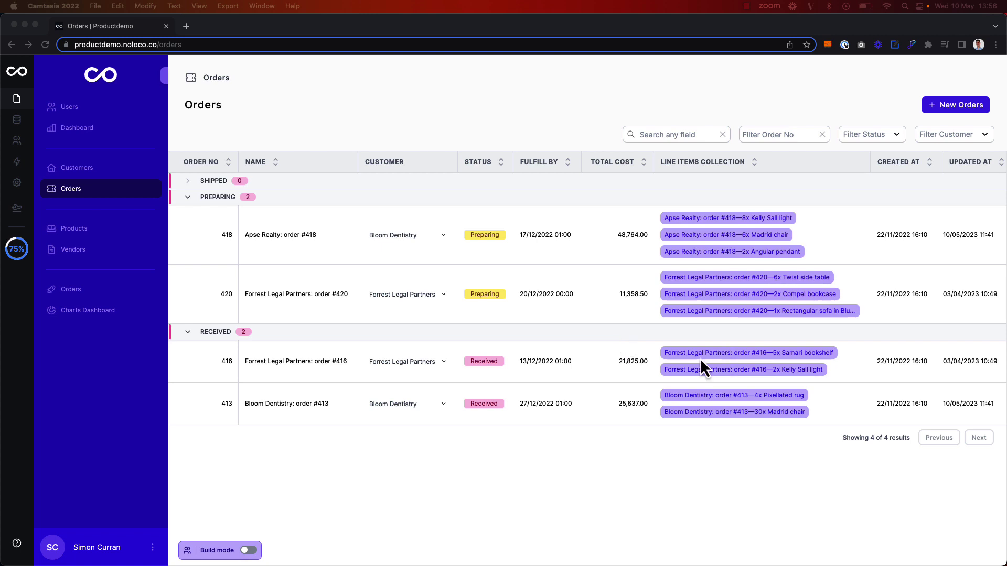
# Check order #416's record, then open the Orders view's record button settings in build mode
pyautogui.click(328, 368)
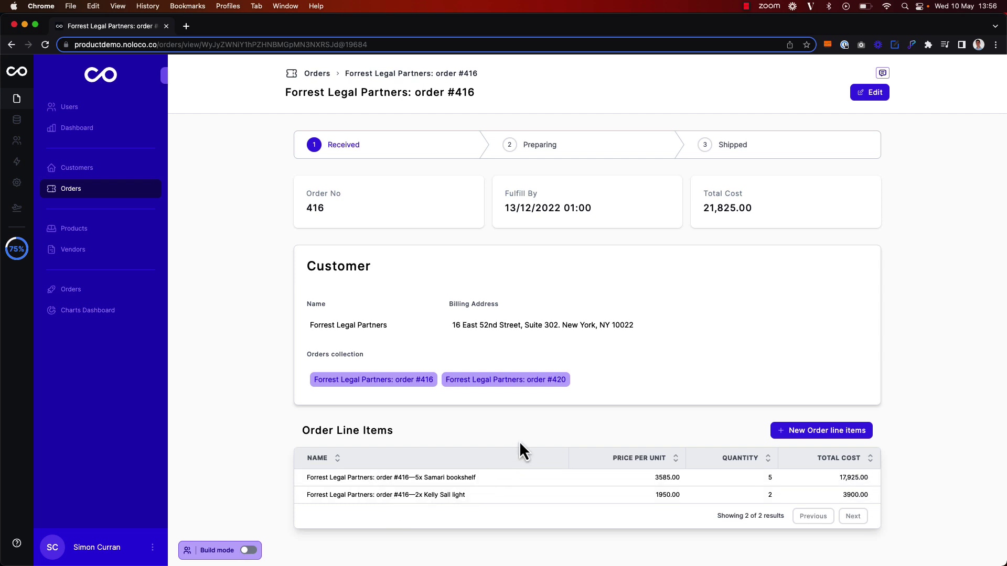
pyautogui.click(320, 75)
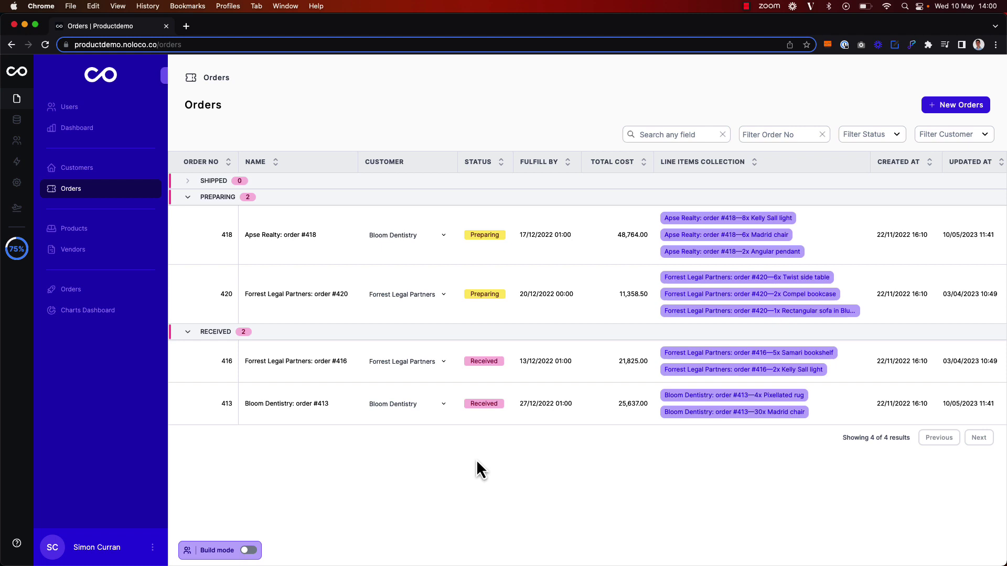
pyautogui.press('super+e')
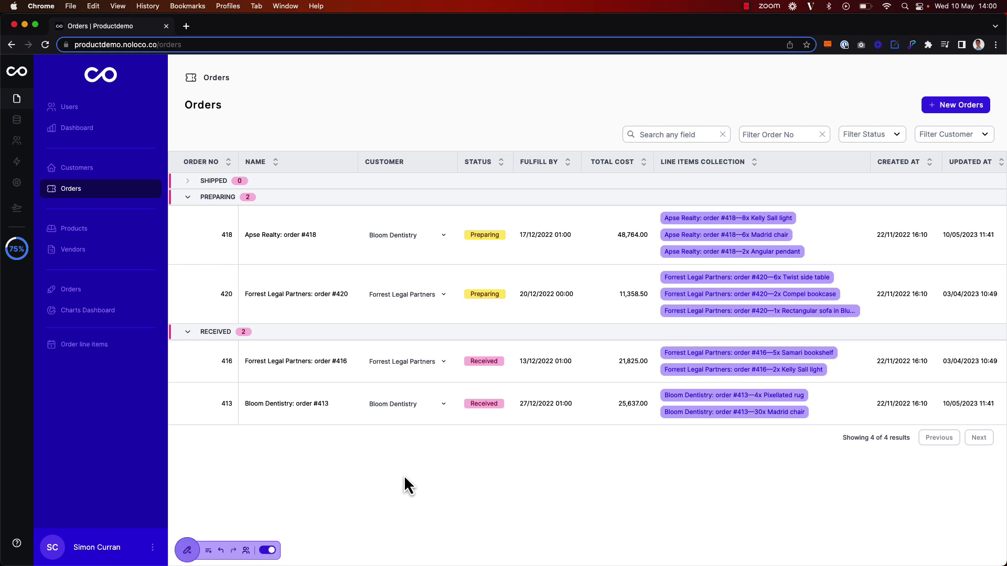
pyautogui.click(355, 97)
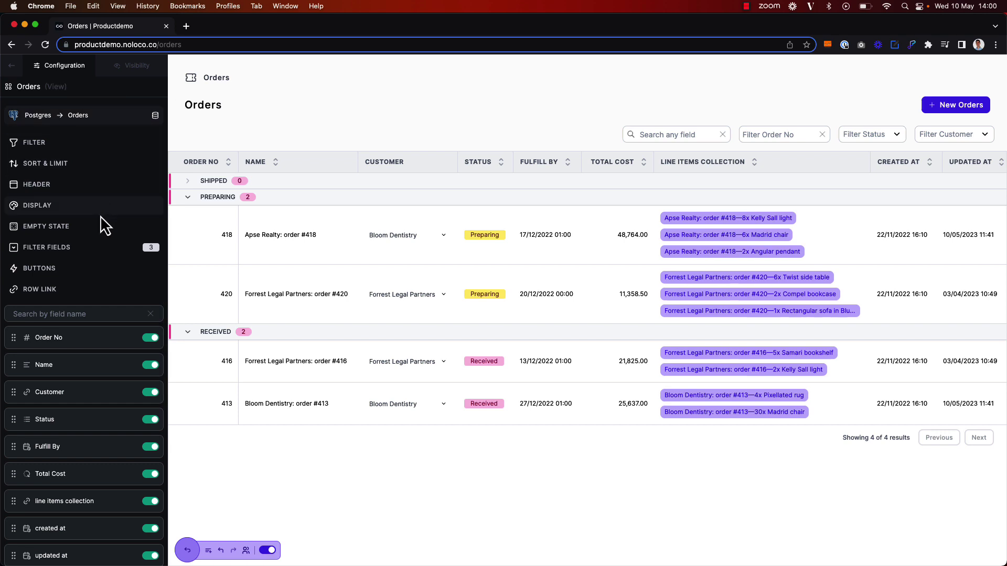
pyautogui.click(41, 270)
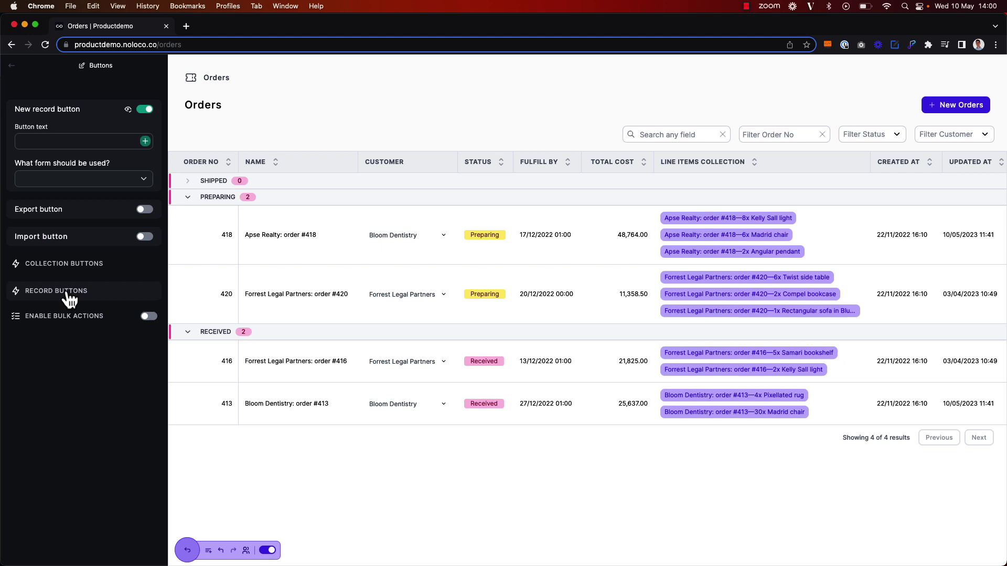
pyautogui.click(57, 297)
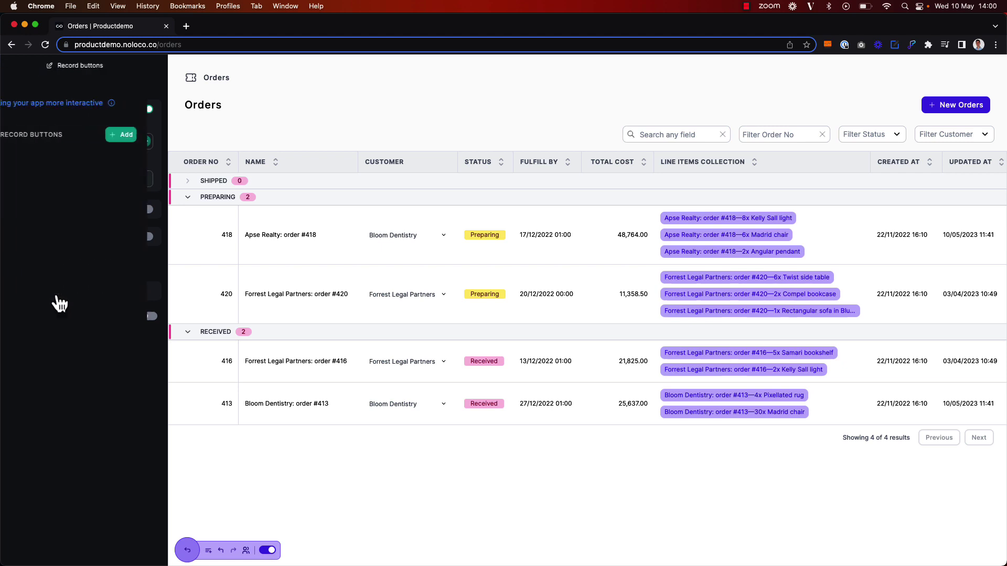
# Add a new record button and relabel it 'Add Order Line Item'
pyautogui.click(141, 135)
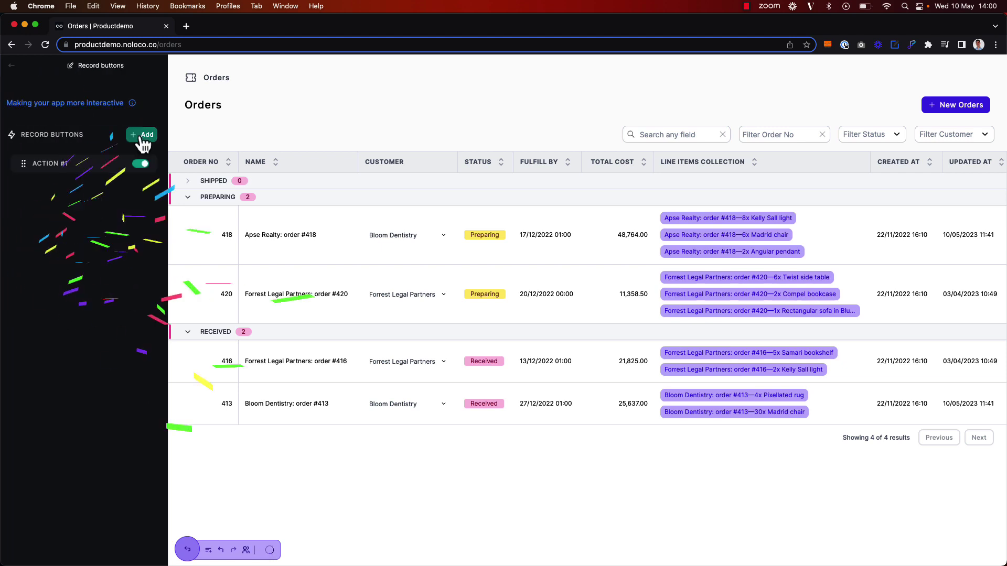
pyautogui.click(124, 163)
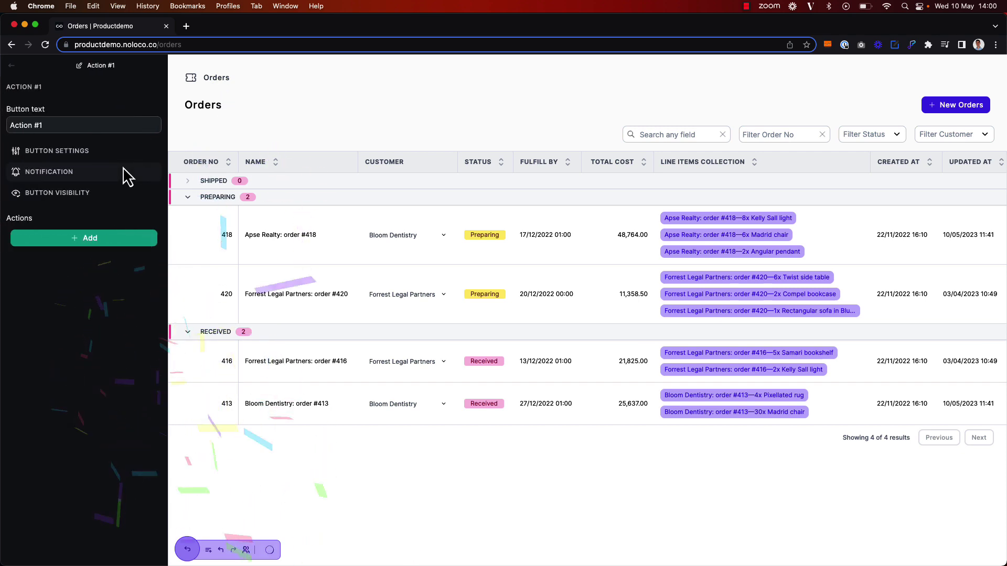
pyautogui.tripleClick(51, 125)
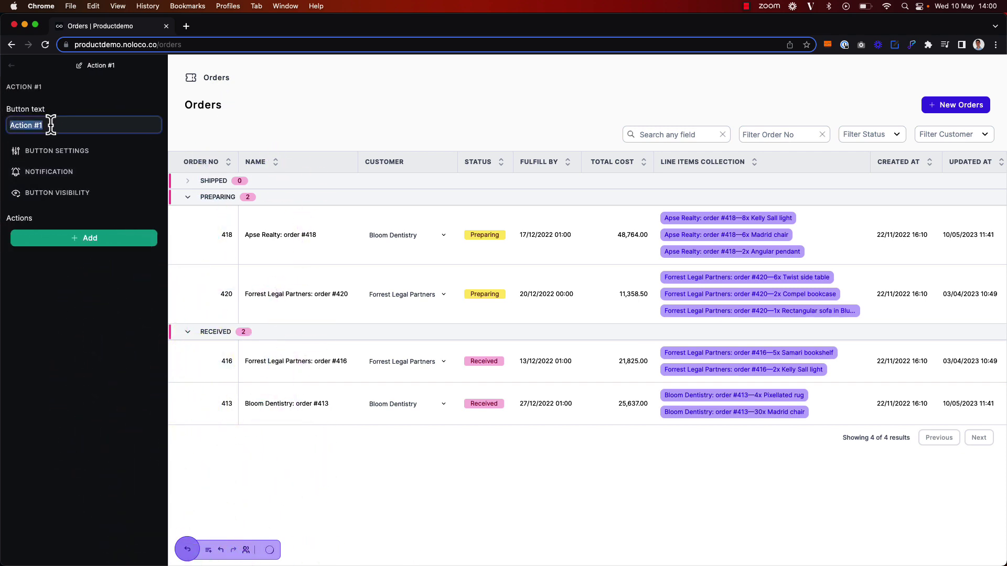
pyautogui.write('Add Ord')
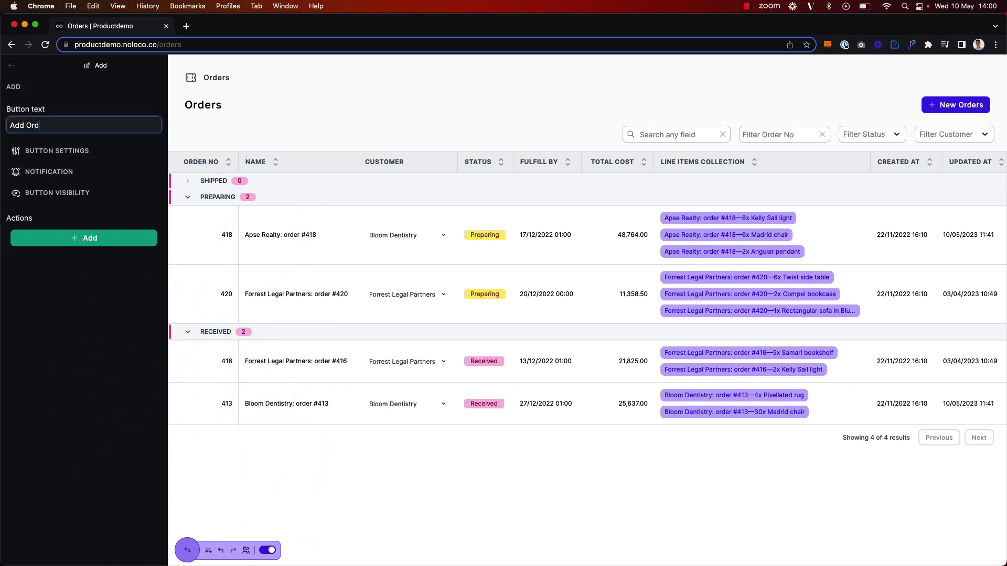
pyautogui.write('er Line Item')
# Keep the button's Default appearance and title its modal 'Add Order Line Items'
pyautogui.click(87, 104)
pyautogui.click(71, 152)
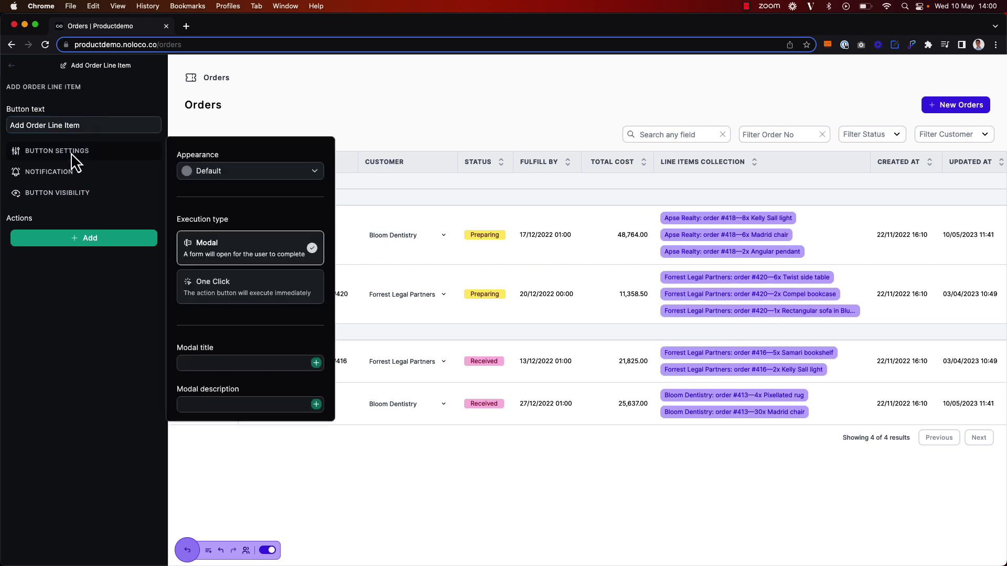
pyautogui.click(221, 173)
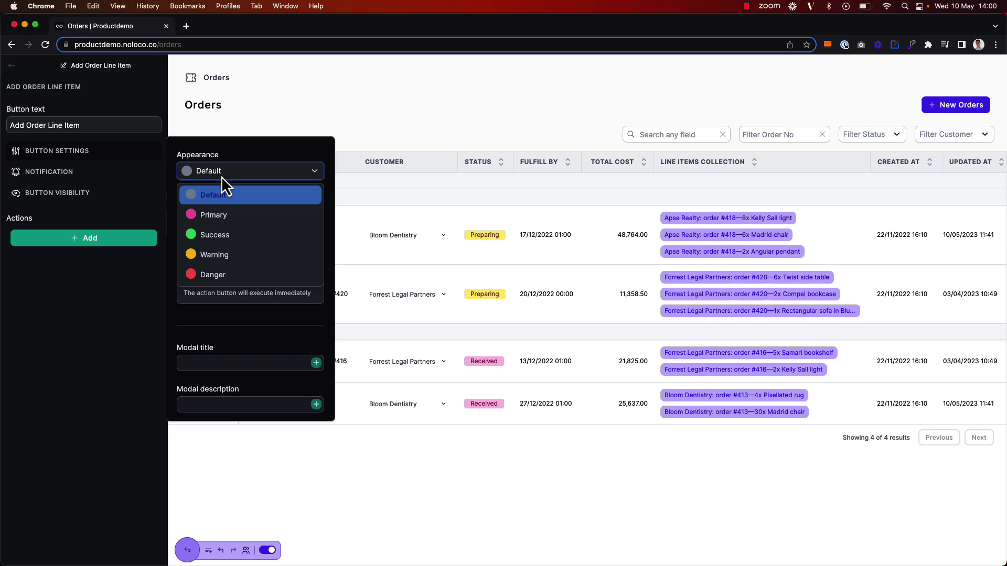
pyautogui.click(222, 176)
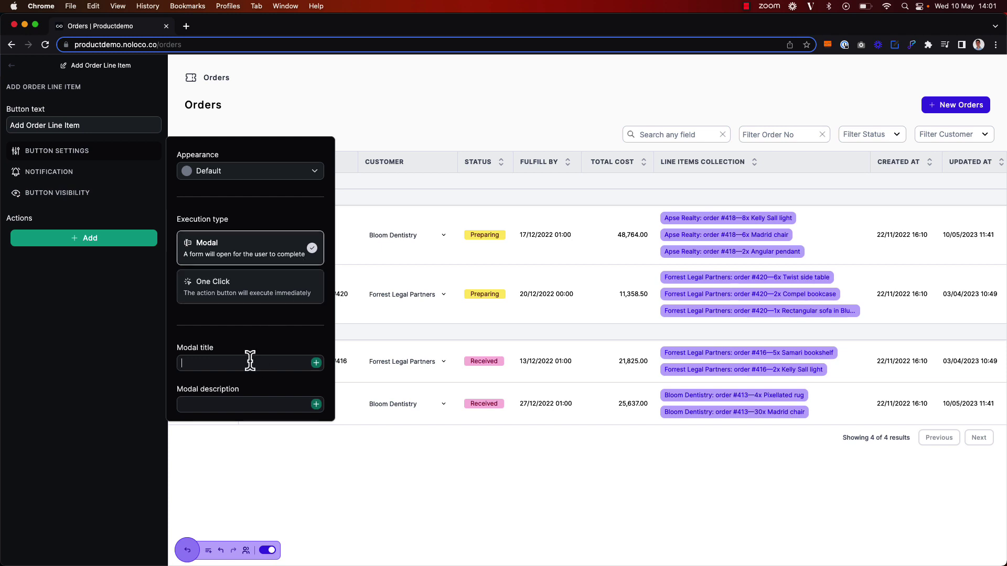
pyautogui.write('Add Order Li')
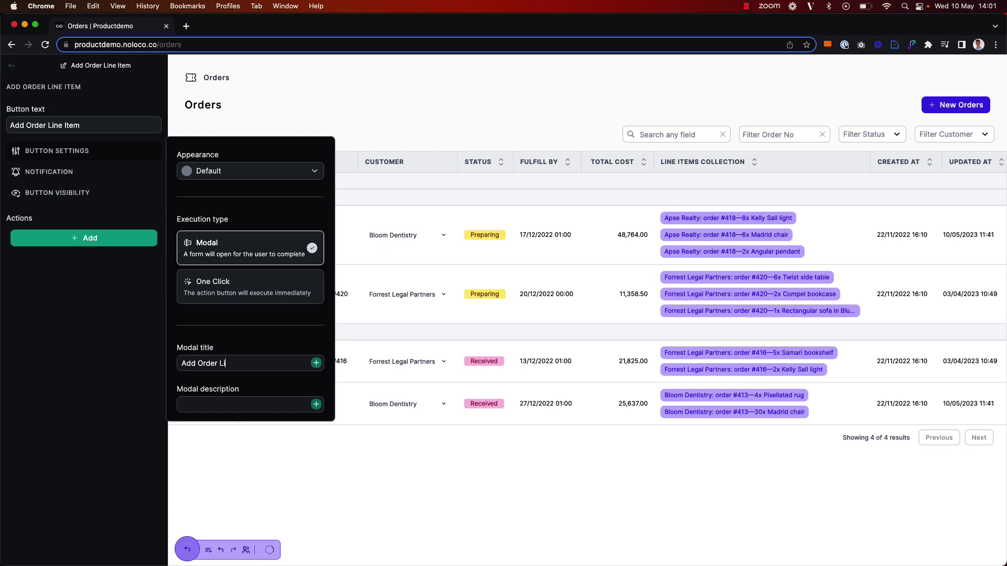
pyautogui.write('ne Items')
# Describe the modal as 'Add a new line item to this order'
pyautogui.click(248, 407)
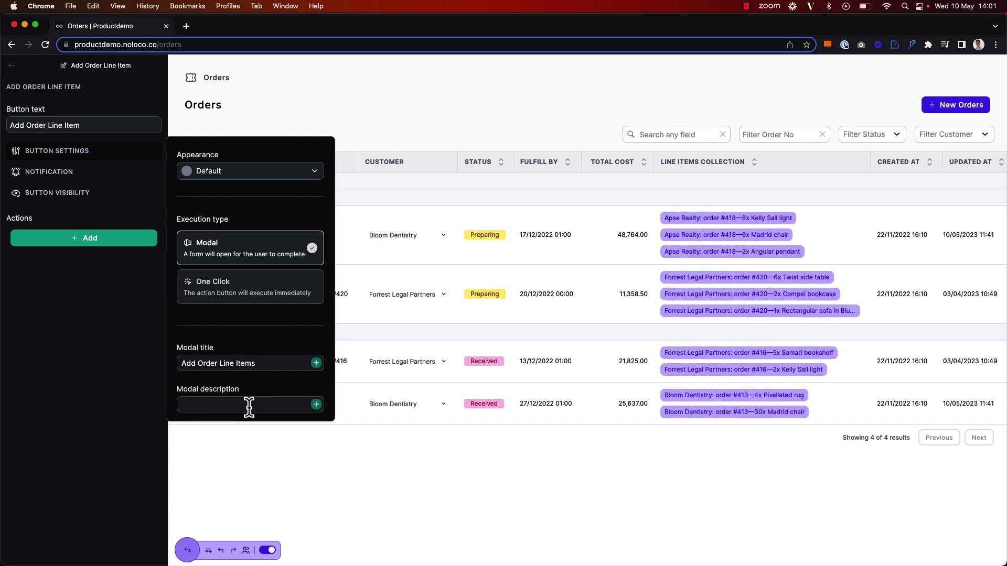
pyautogui.write('Add new')
pyautogui.press('BackSpace')
pyautogui.press('BackSpace')
pyautogui.press('BackSpace')
pyautogui.write('a new l')
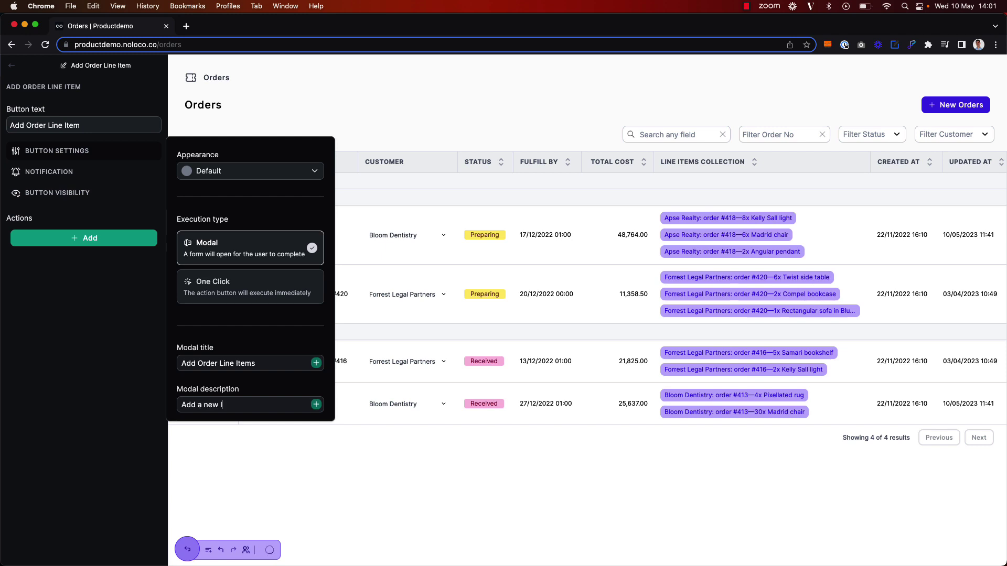
pyautogui.write('ine item to this order.')
# Enable a Success completion notification reading 'Line Item Added', then glance at Button Visibility
pyautogui.click(294, 498)
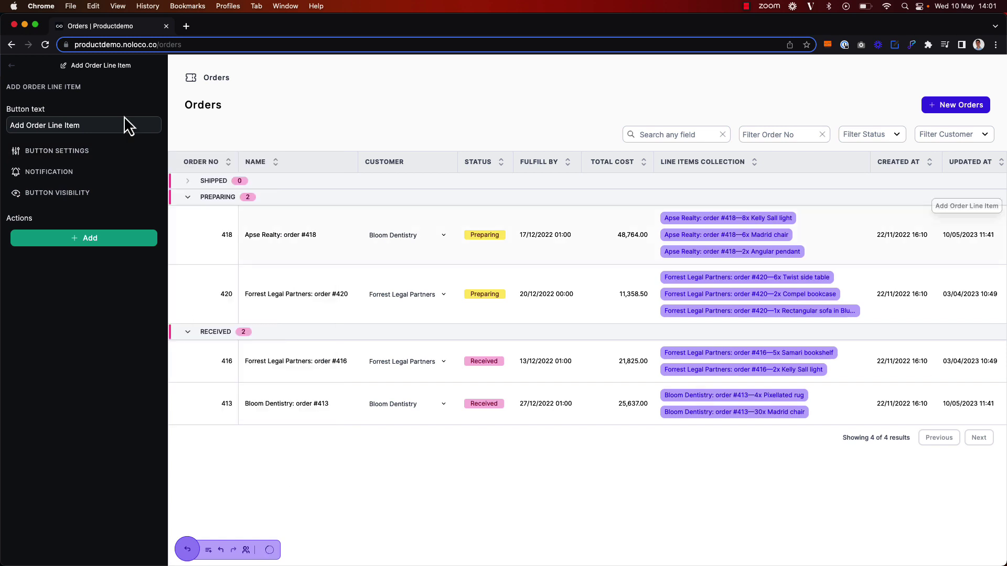
pyautogui.click(54, 171)
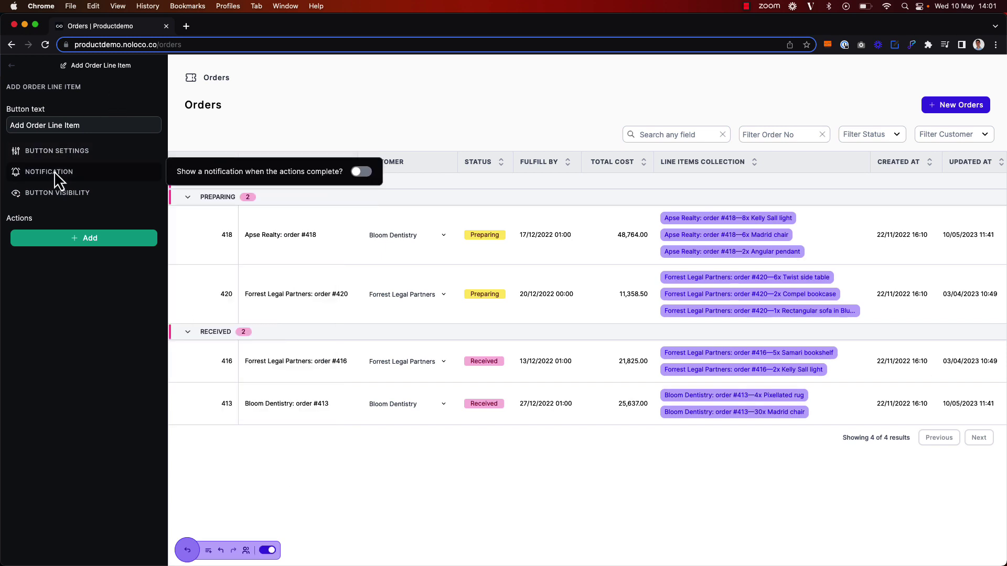
pyautogui.click(361, 172)
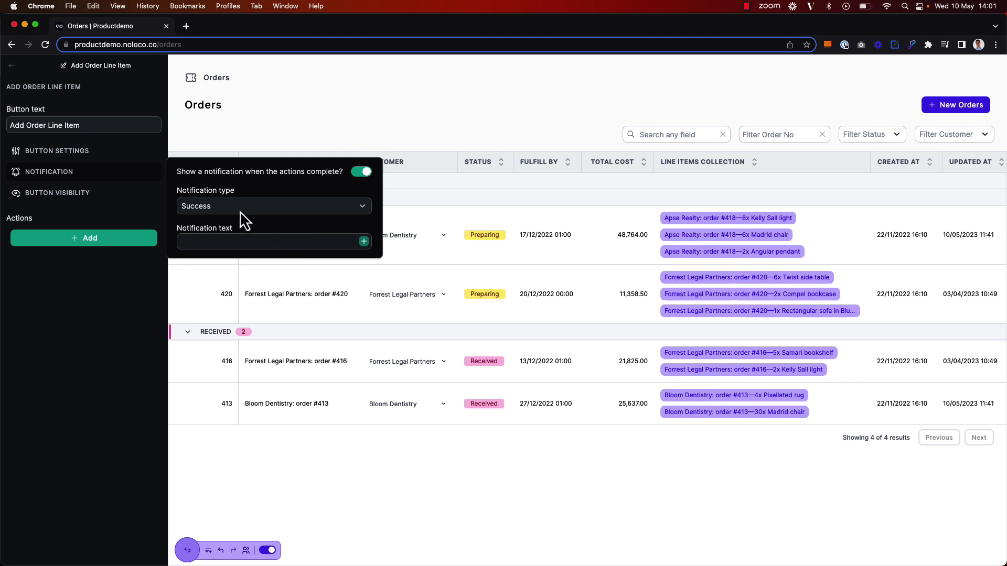
pyautogui.click(241, 239)
pyautogui.write('Line Item Added')
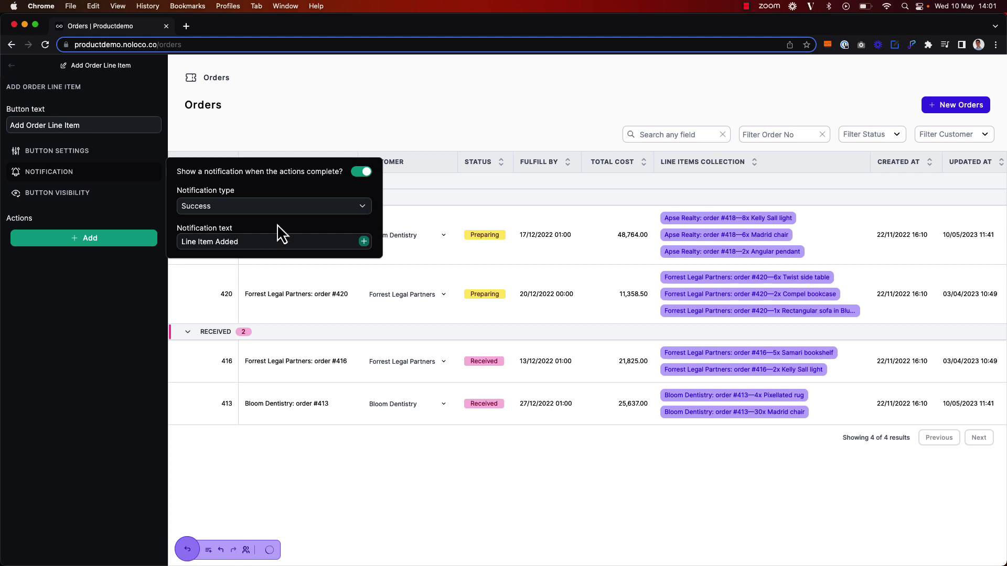
pyautogui.click(62, 194)
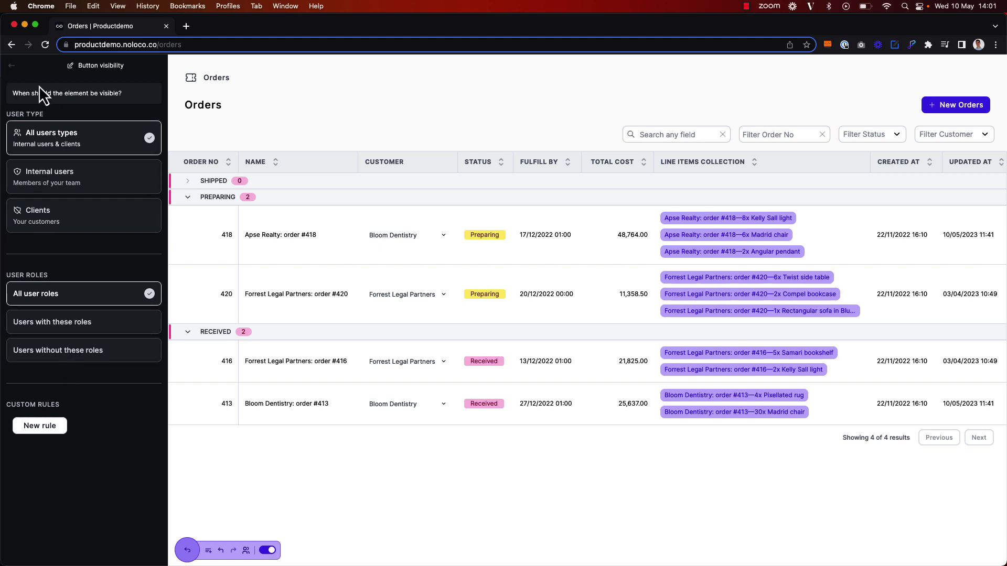
pyautogui.click(13, 70)
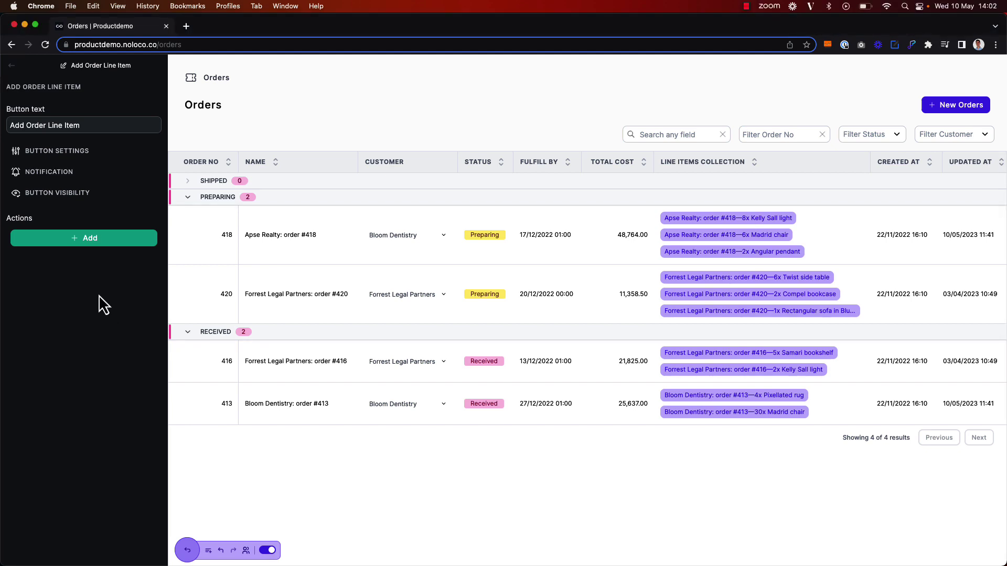
# Add a 'Create a new record' action targeting this order's line items collection
pyautogui.click(74, 241)
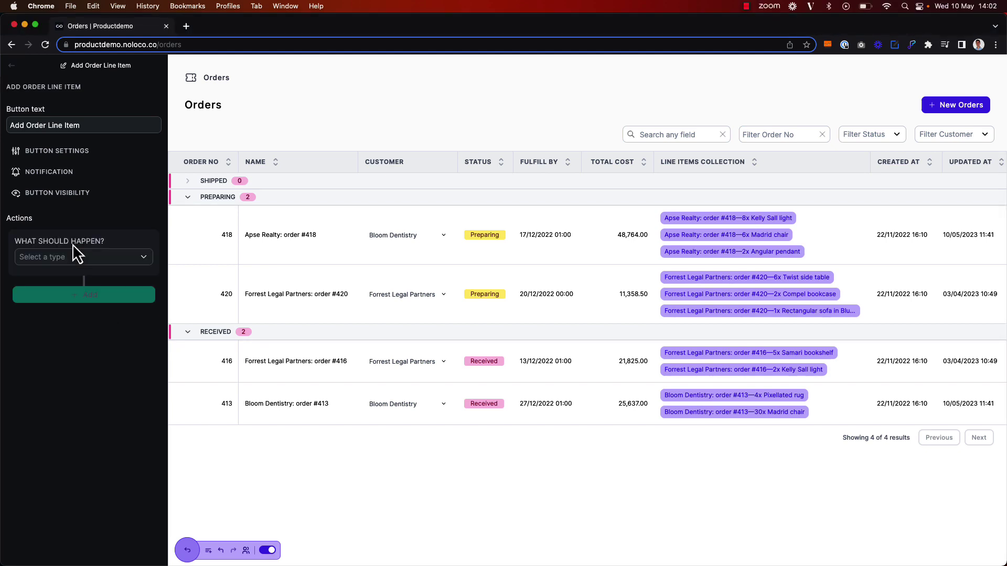
pyautogui.click(88, 255)
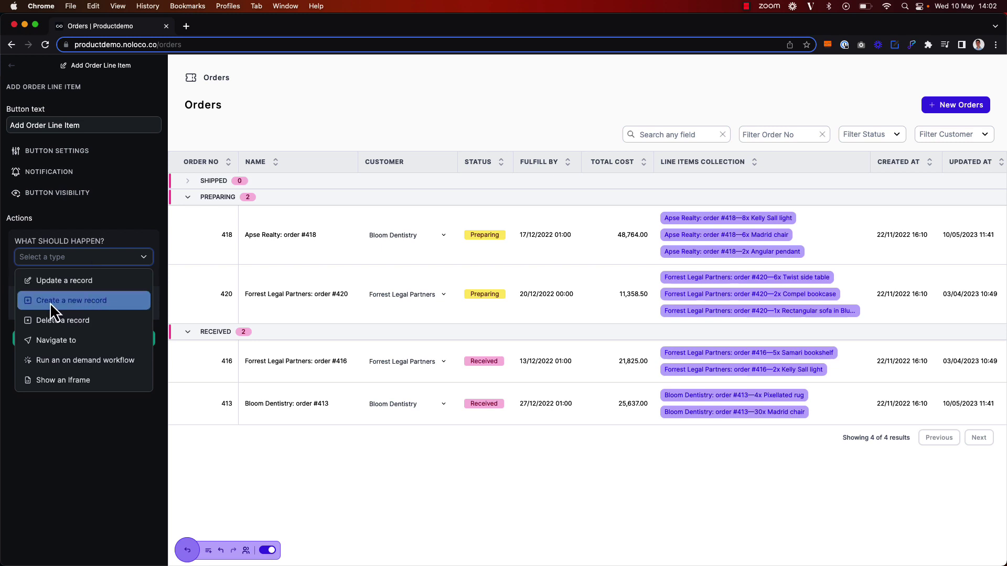
pyautogui.click(117, 304)
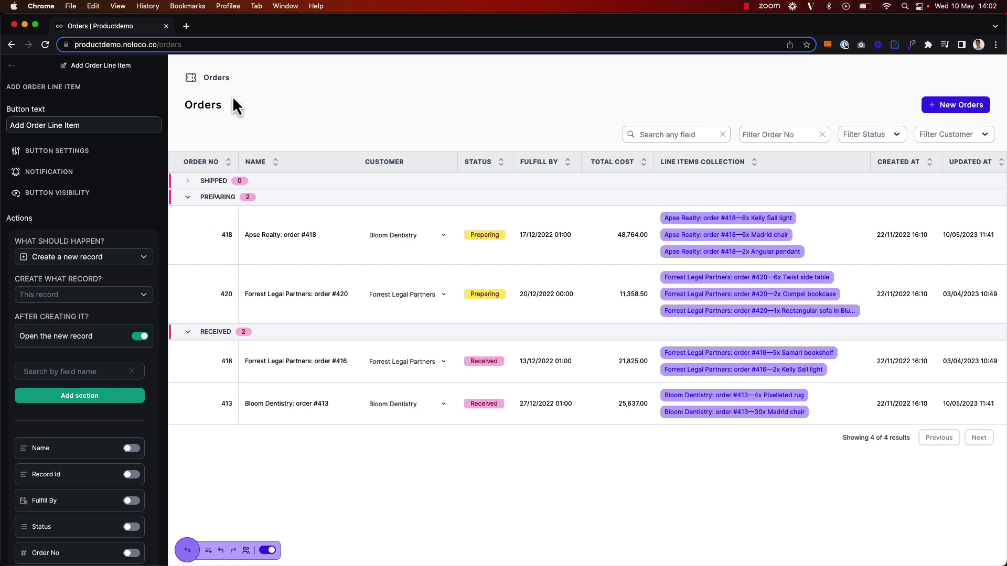
pyautogui.click(82, 294)
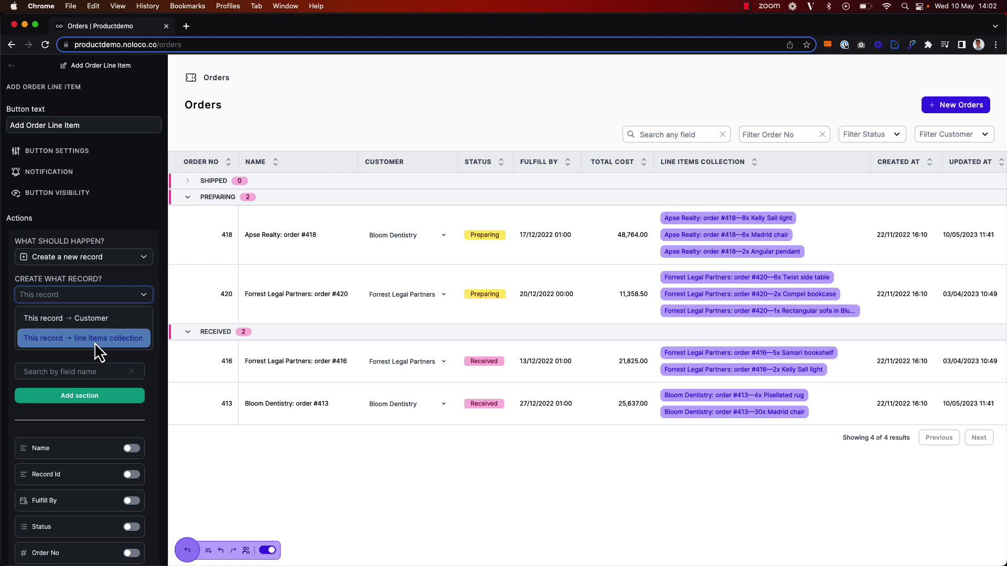
pyautogui.click(119, 339)
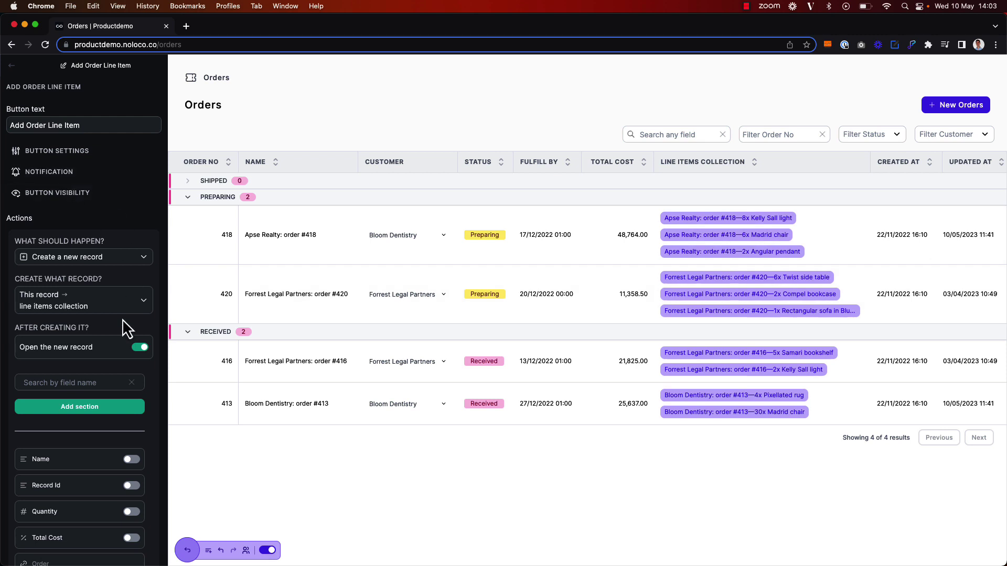
# Stop opening the new record, and include Name, Record Id, Quantity, Total Cost and product fields
pyautogui.click(140, 350)
pyautogui.scroll(-2, 83, 363)
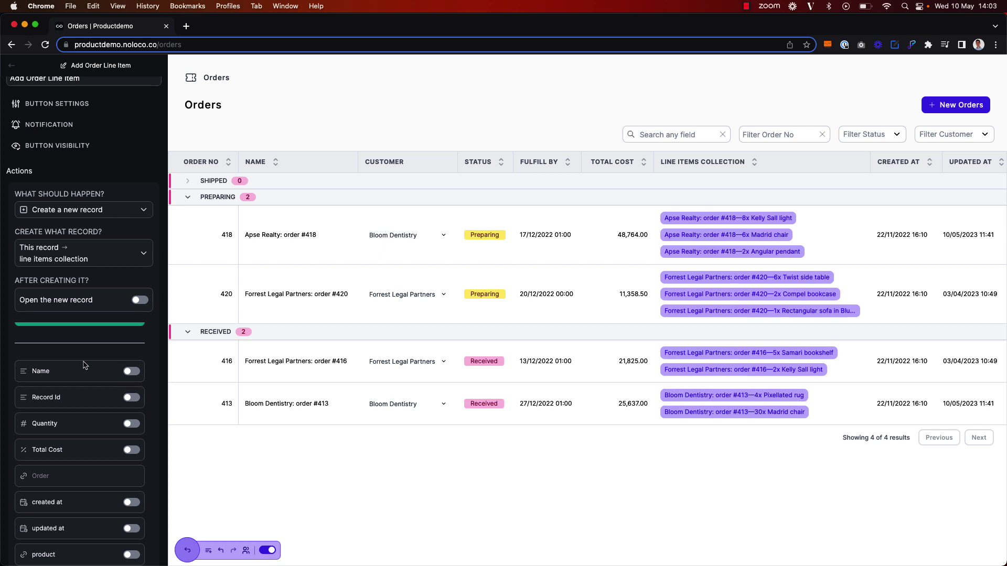
pyautogui.click(131, 373)
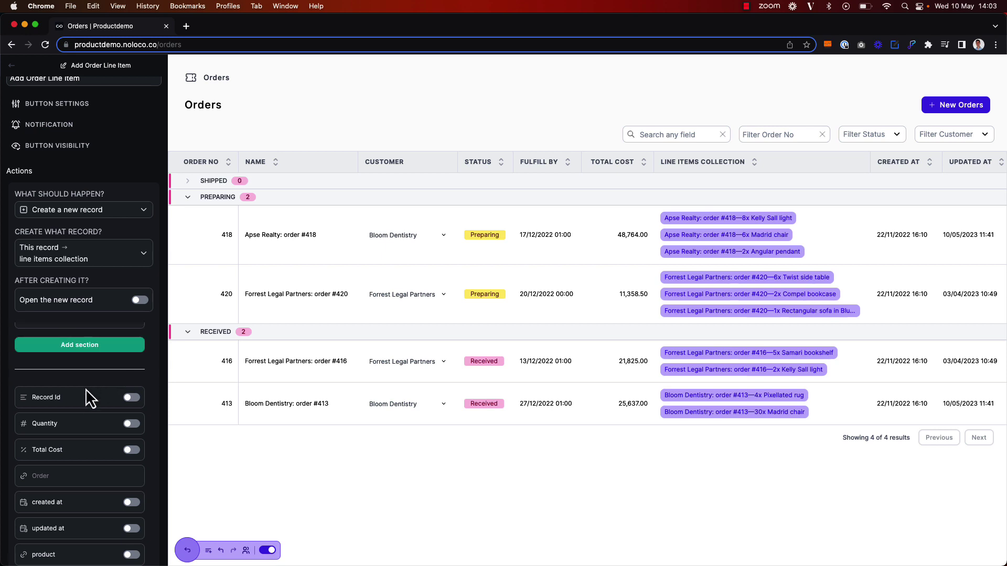
pyautogui.click(131, 375)
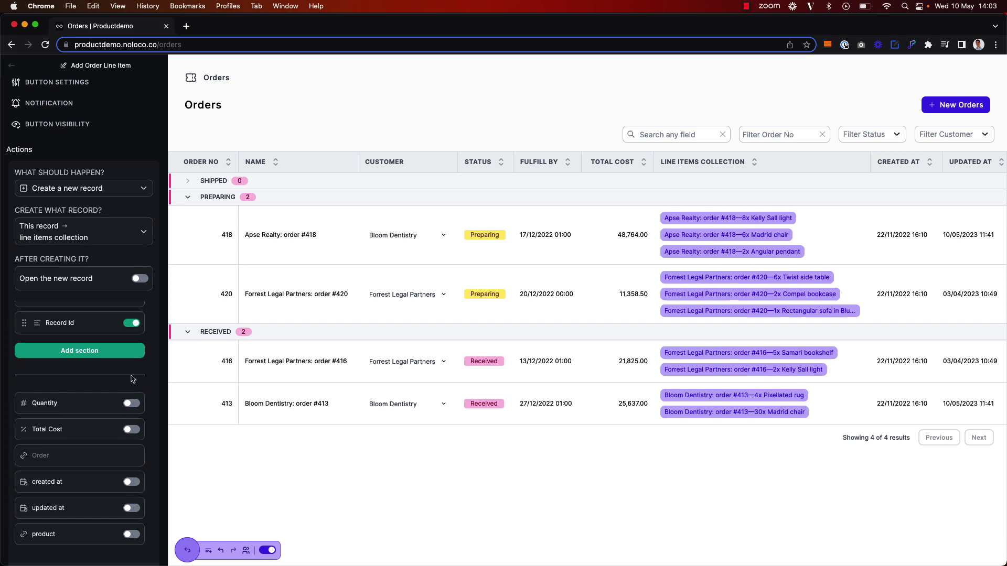
pyautogui.click(129, 404)
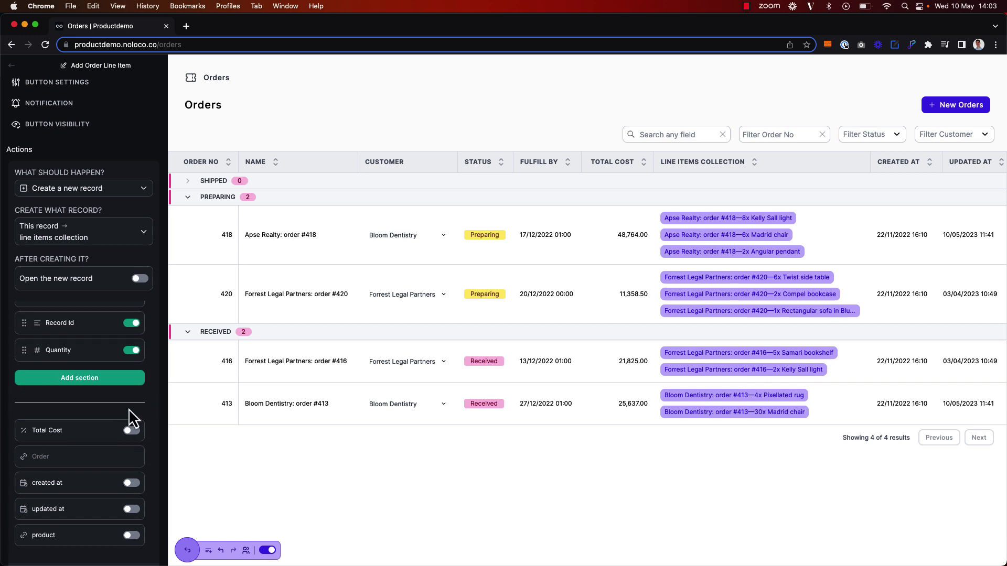
pyautogui.click(131, 430)
pyautogui.click(131, 535)
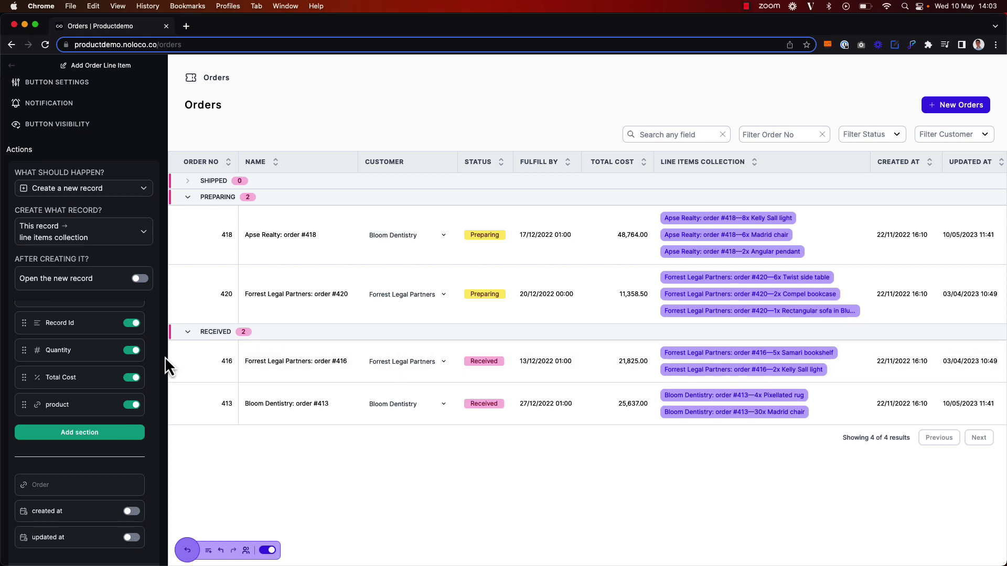
# Reorder the form fields so Record Id comes first and product second
pyautogui.scroll(2, 105, 370)
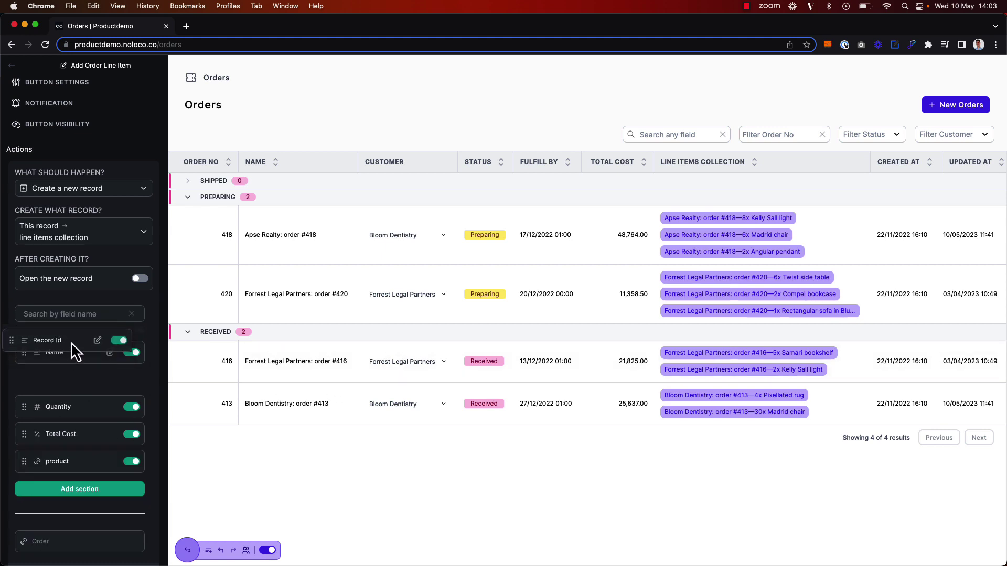
pyautogui.moveTo(71, 342); pyautogui.dragTo(78, 341)
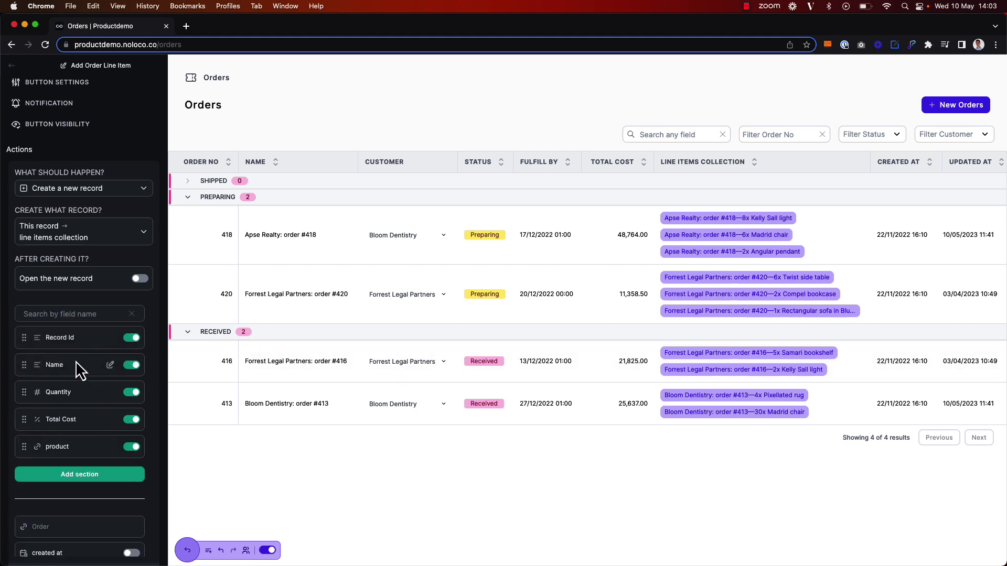
pyautogui.moveTo(77, 446)
pyautogui.mouseDown()
pyautogui.moveTo(68, 360)
pyautogui.moveTo(68, 471)
pyautogui.moveTo(68, 454)
pyautogui.mouseUp()
pyautogui.scroll(1, 59, 405)
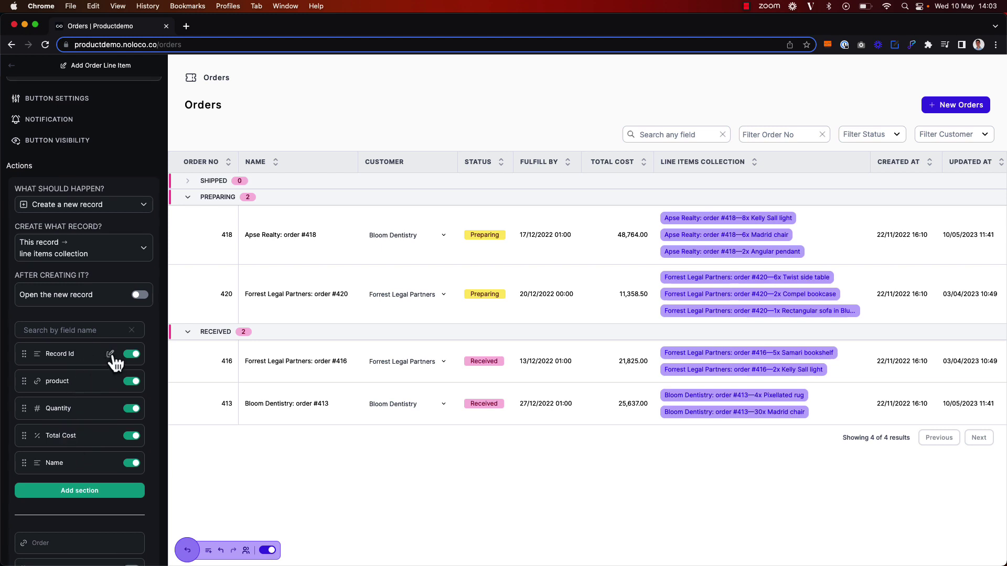
# Make Record Id a hidden value filled with the order's Record Id
pyautogui.click(111, 354)
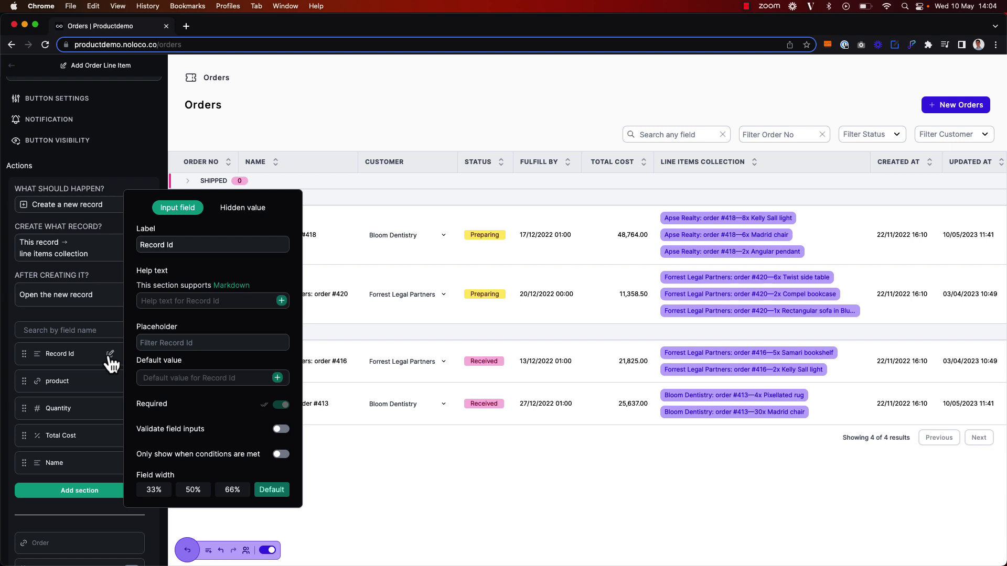
pyautogui.click(244, 209)
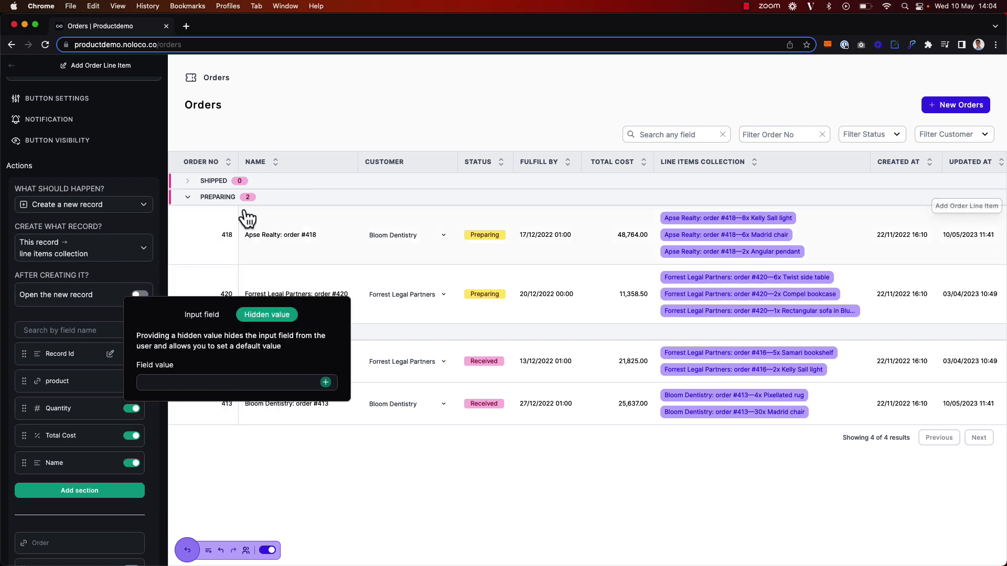
pyautogui.click(326, 383)
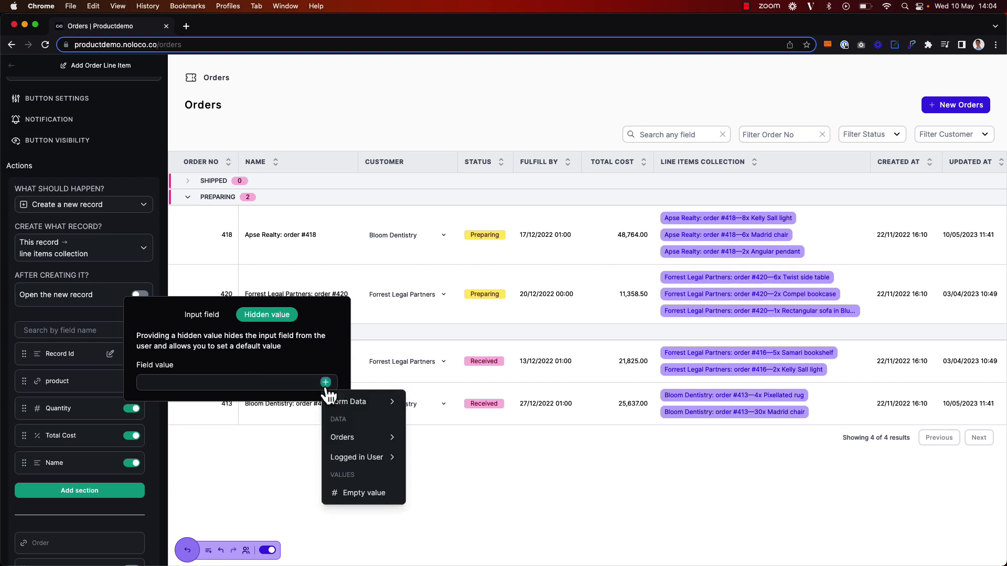
pyautogui.moveTo(357, 438)
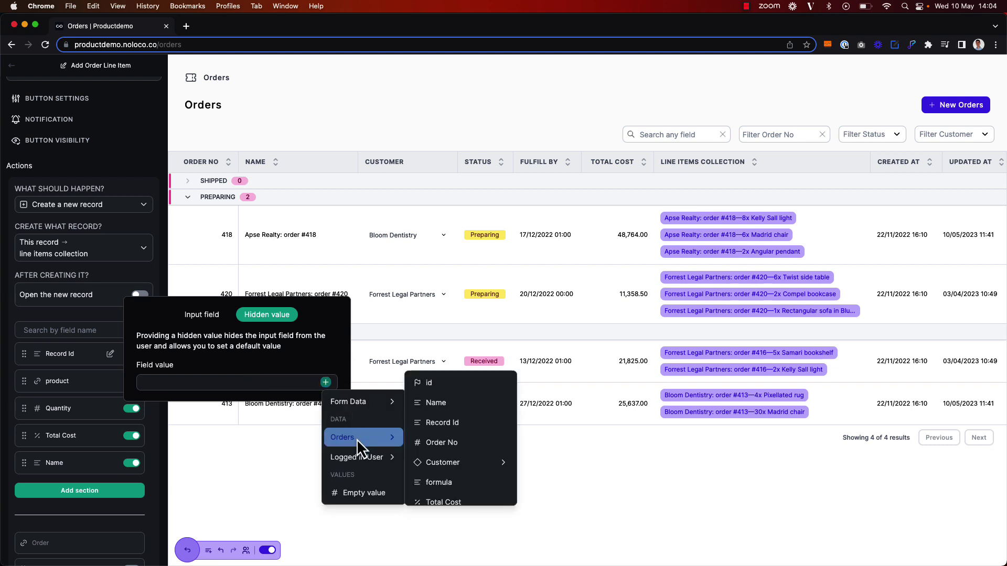
pyautogui.click(446, 424)
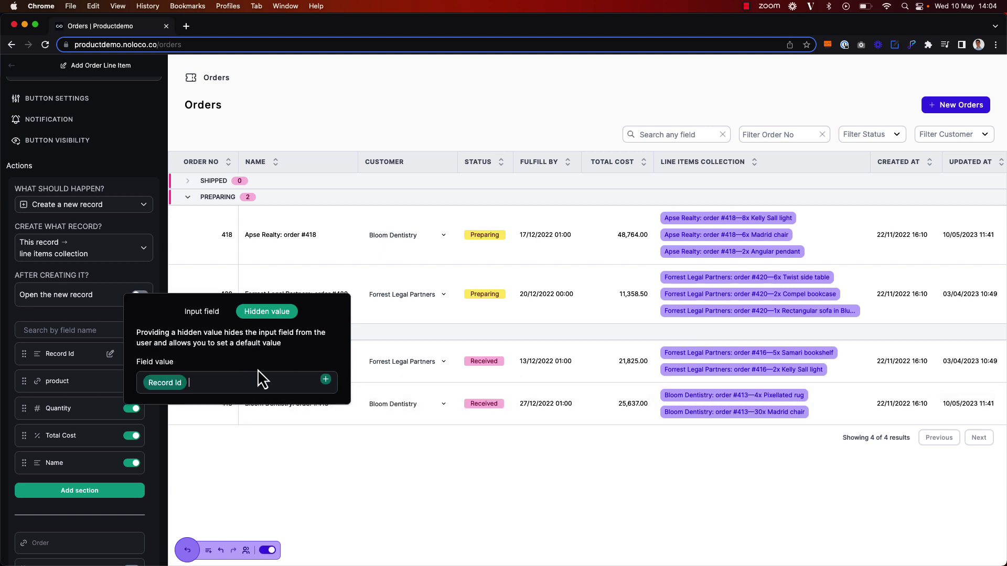
# Append the form's id to the hidden Record Id value, then open the Name field's settings
pyautogui.click(325, 379)
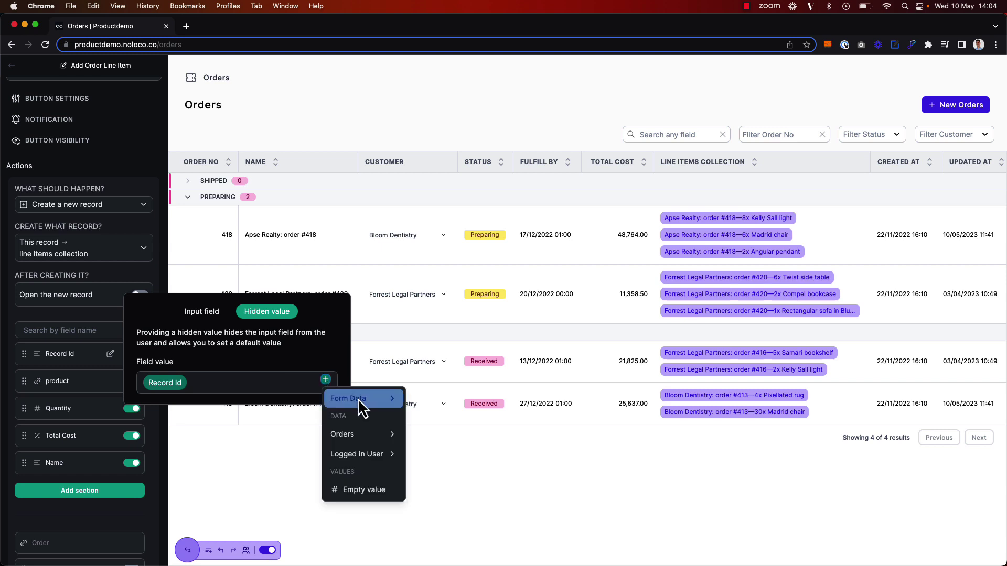
pyautogui.moveTo(358, 402)
pyautogui.click(455, 345)
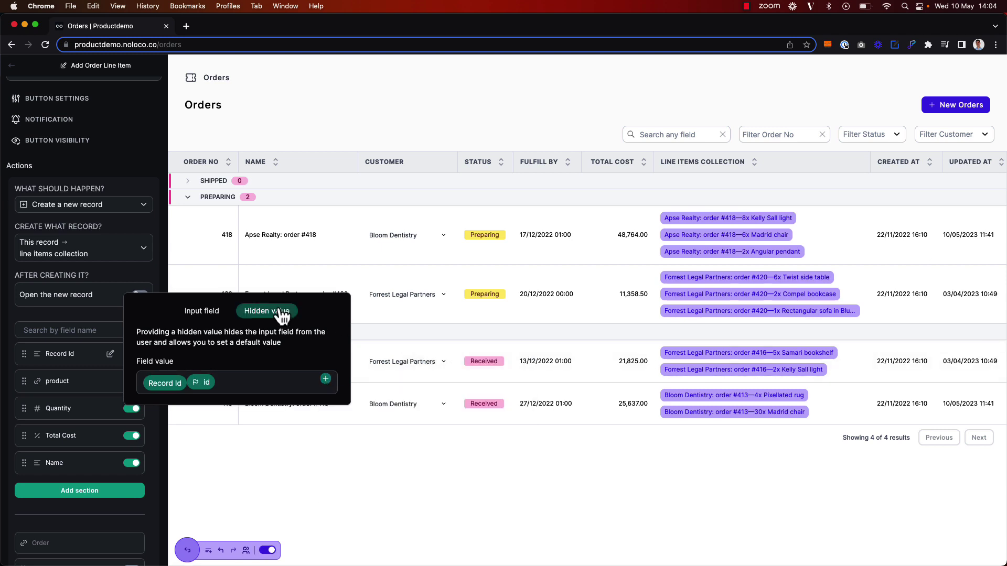
pyautogui.click(83, 348)
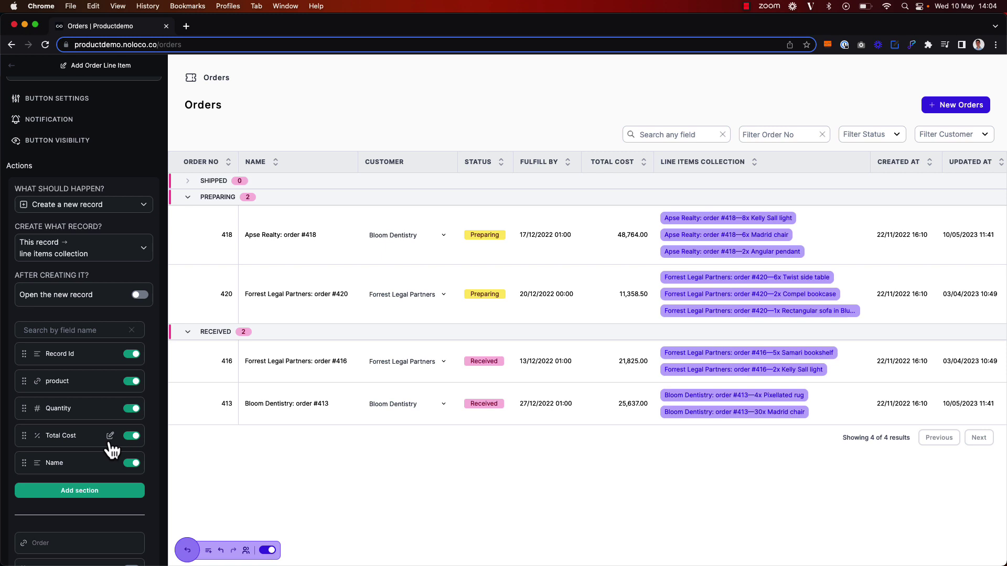
pyautogui.click(110, 464)
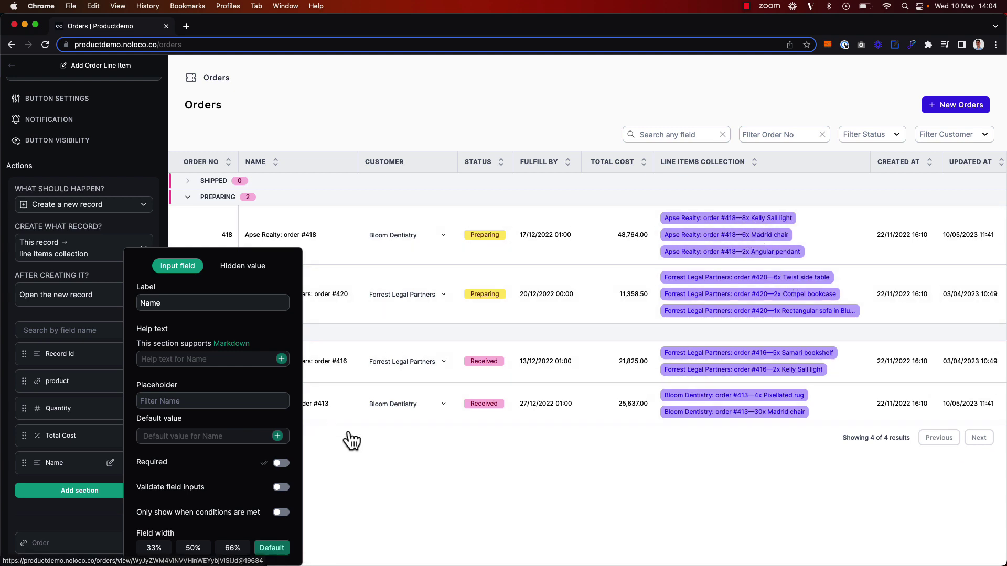
# Start Name's default value with the order's Name followed by ': order #'
pyautogui.click(277, 436)
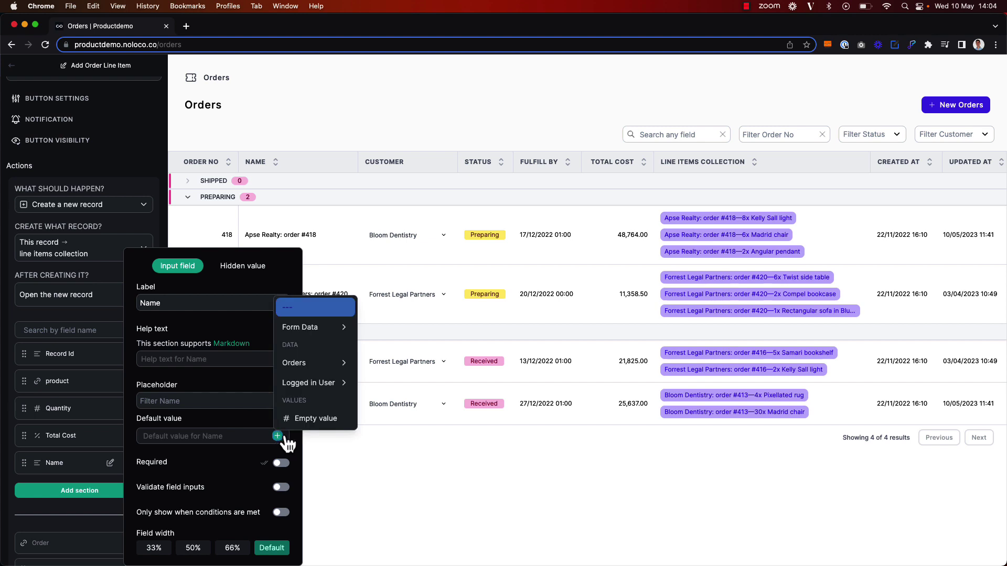
pyautogui.moveTo(326, 365)
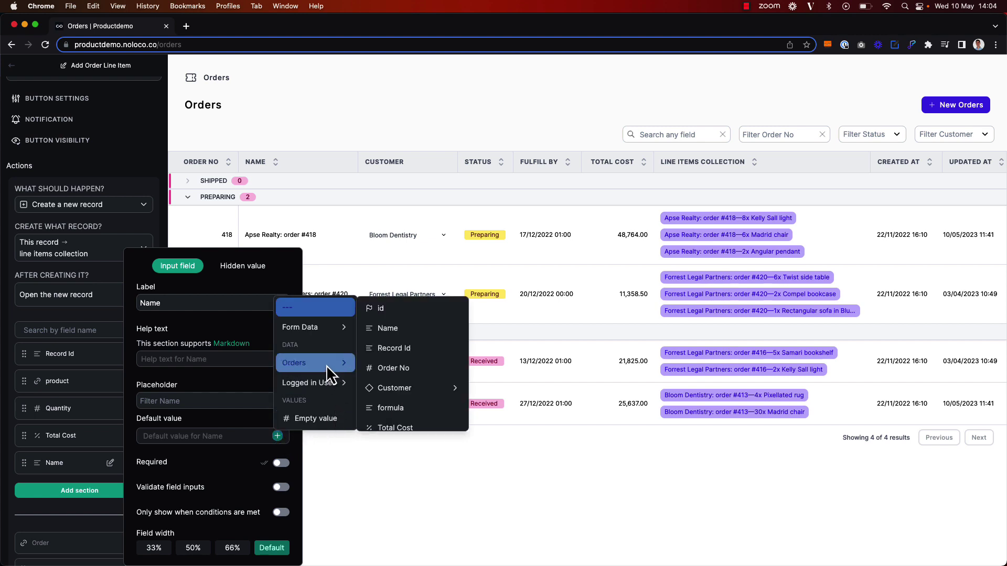
pyautogui.moveTo(399, 388)
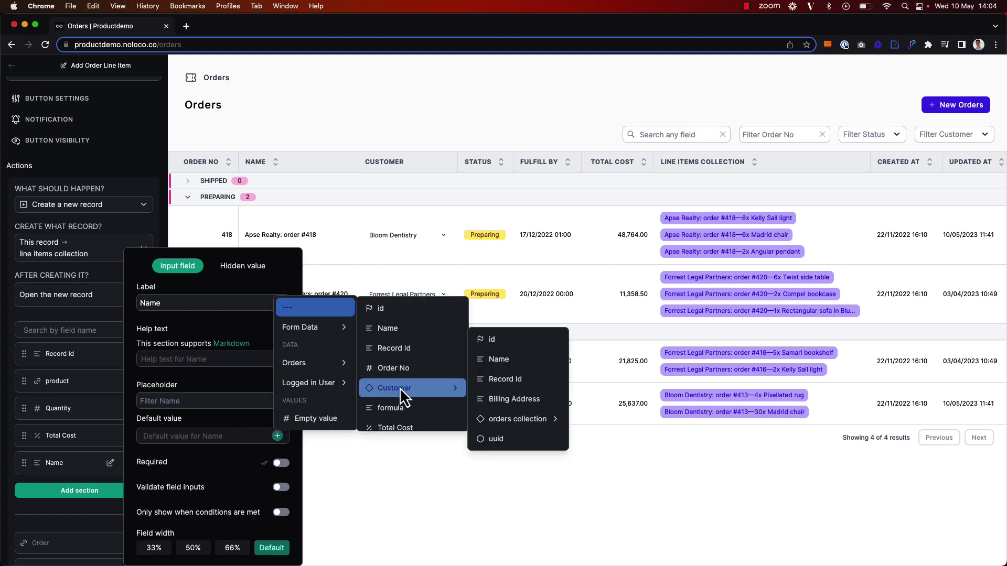
pyautogui.click(512, 361)
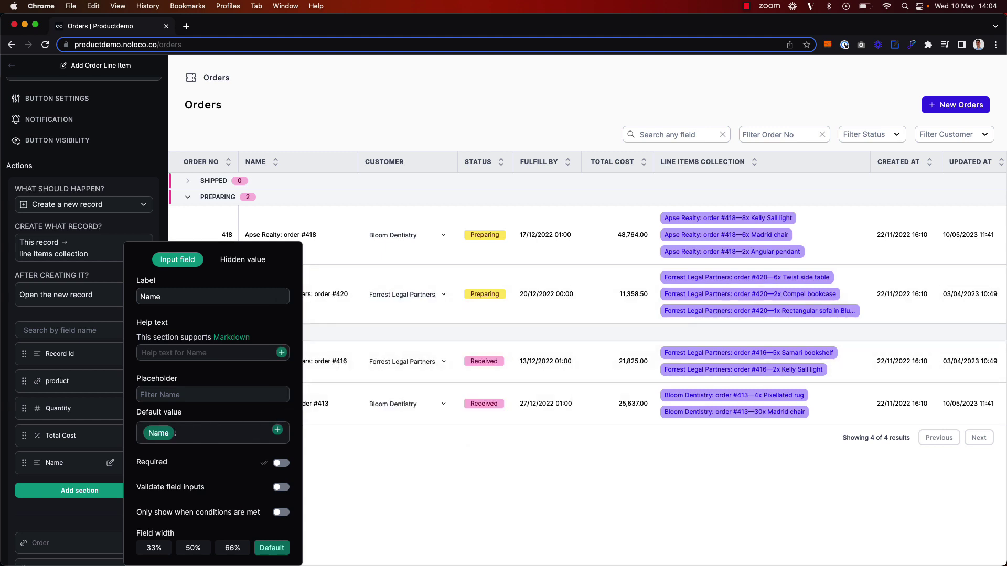
pyautogui.write(': irde')
pyautogui.press('BackSpace')
pyautogui.press('BackSpace')
pyautogui.press('BackSpace')
pyautogui.write('der #')
# Append the Order No and the Quantity to the default value, followed by 'x'
pyautogui.click(277, 429)
pyautogui.moveTo(325, 360)
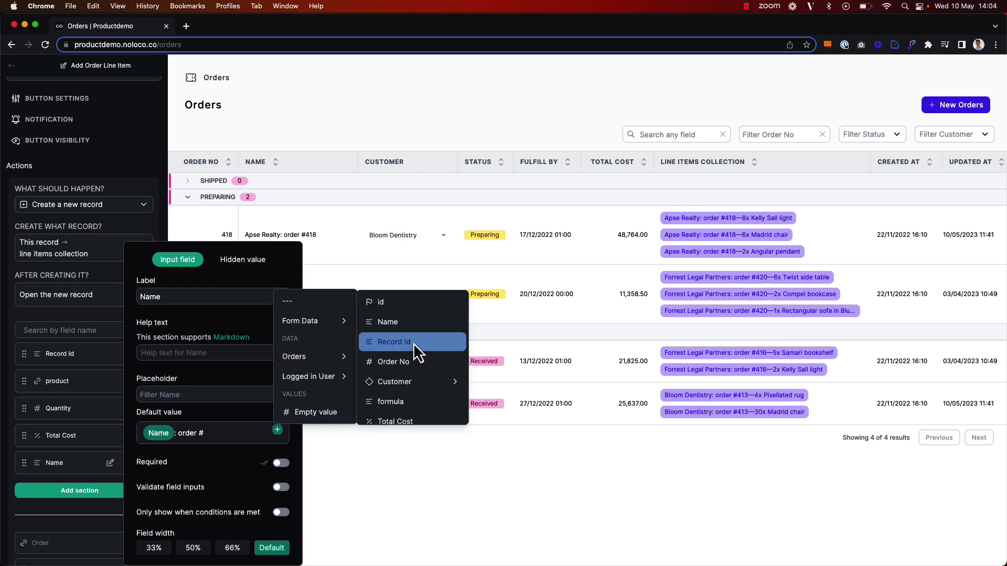
pyautogui.click(412, 363)
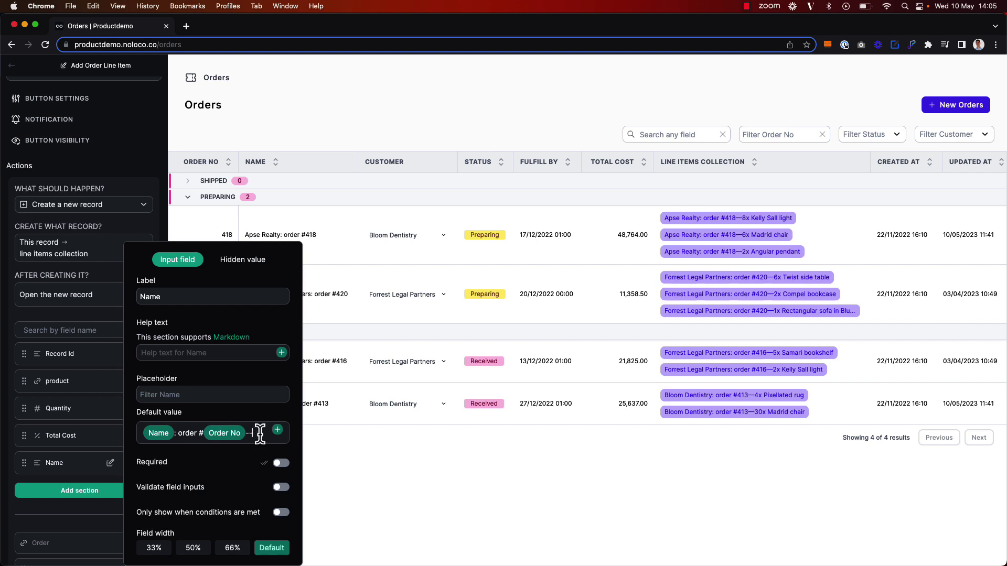
pyautogui.click(277, 430)
pyautogui.moveTo(316, 323)
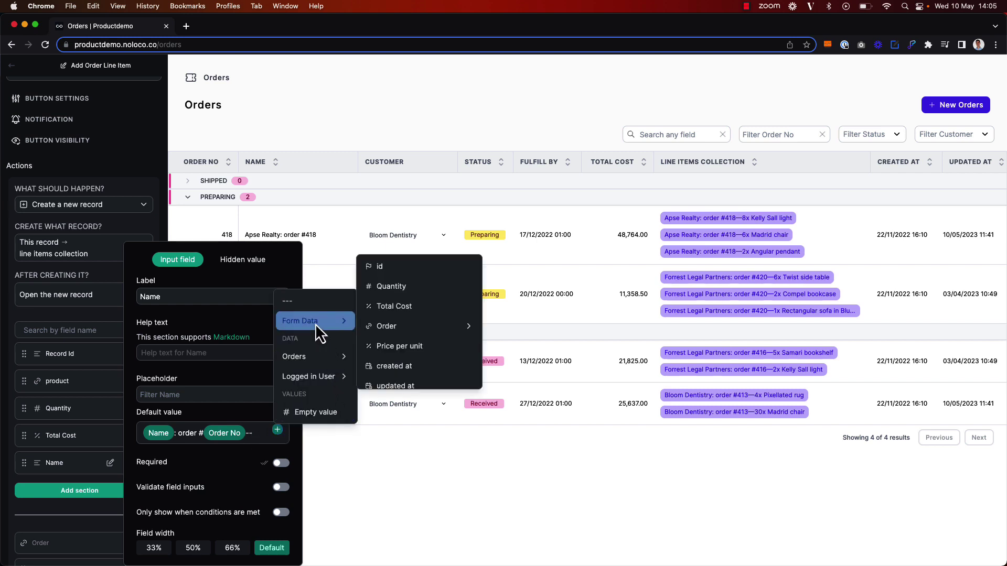
pyautogui.click(396, 291)
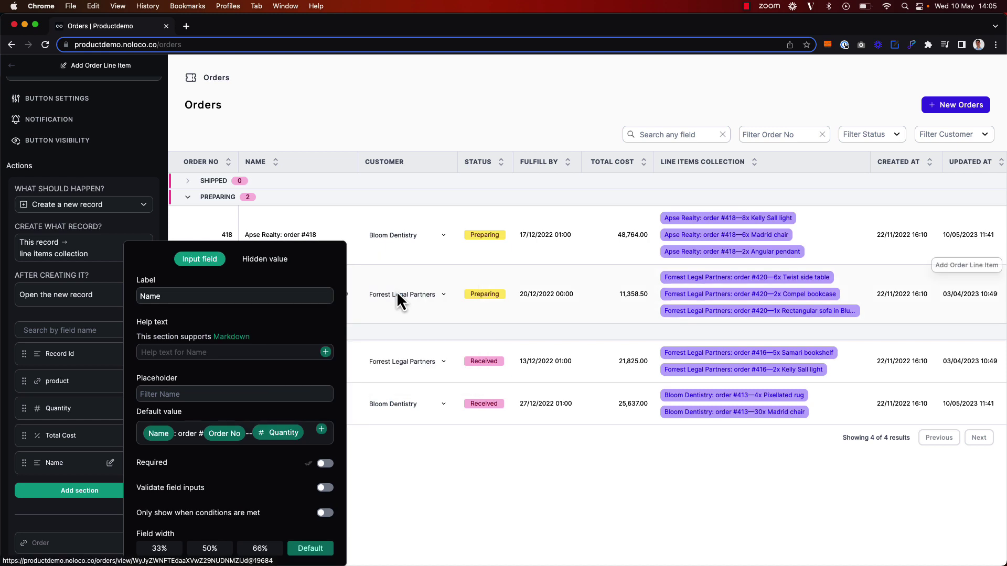
pyautogui.click(306, 437)
pyautogui.write('x')
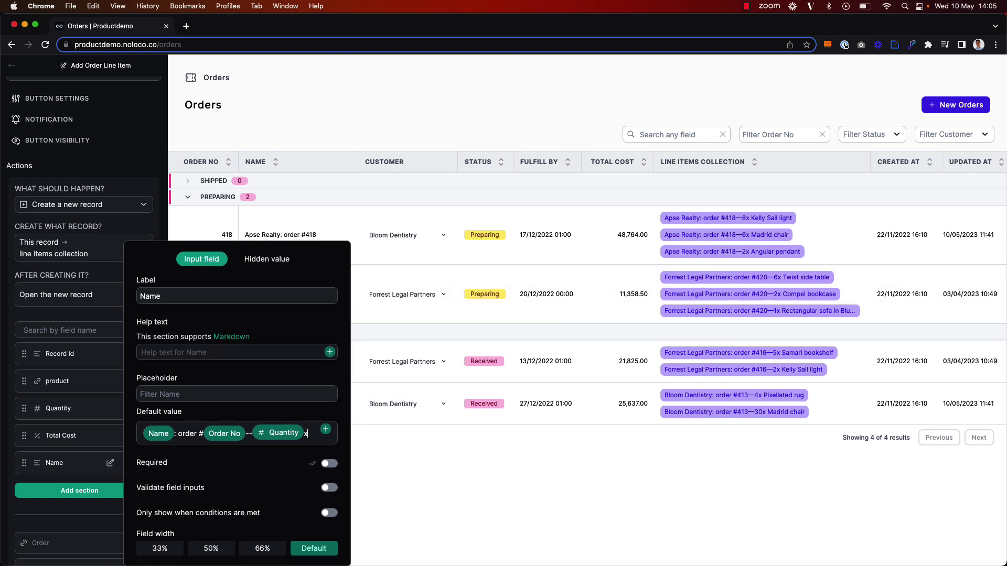
# Finish the Name default value with the product's Name
pyautogui.click(328, 429)
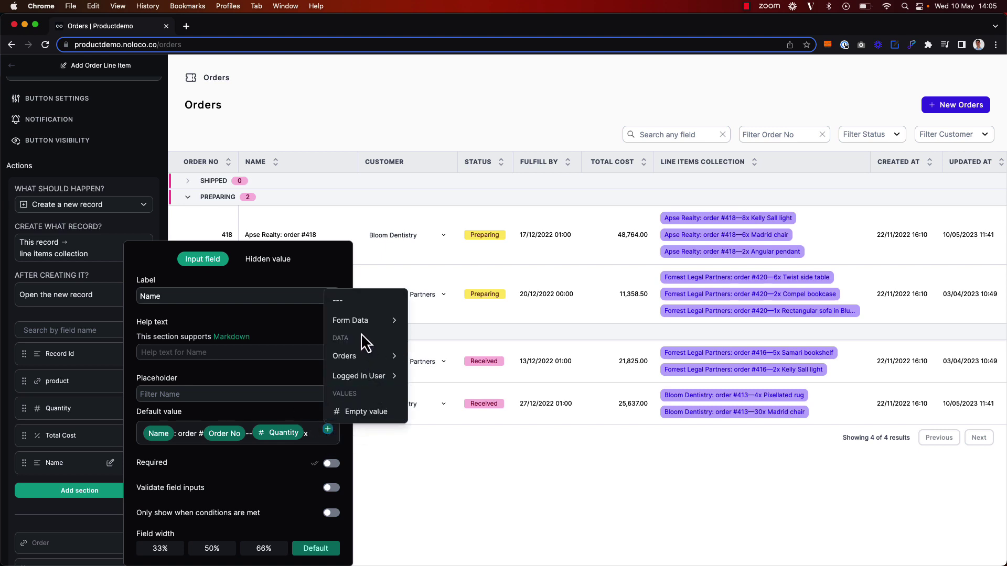
pyautogui.moveTo(355, 322)
pyautogui.scroll(-3, 461, 333)
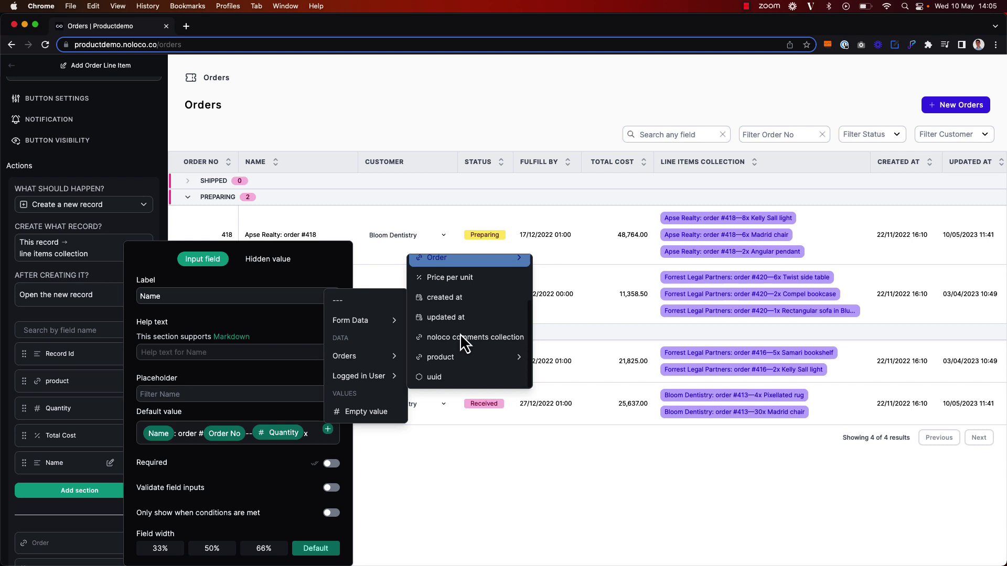
pyautogui.moveTo(464, 361)
pyautogui.scroll(-5, 561, 351)
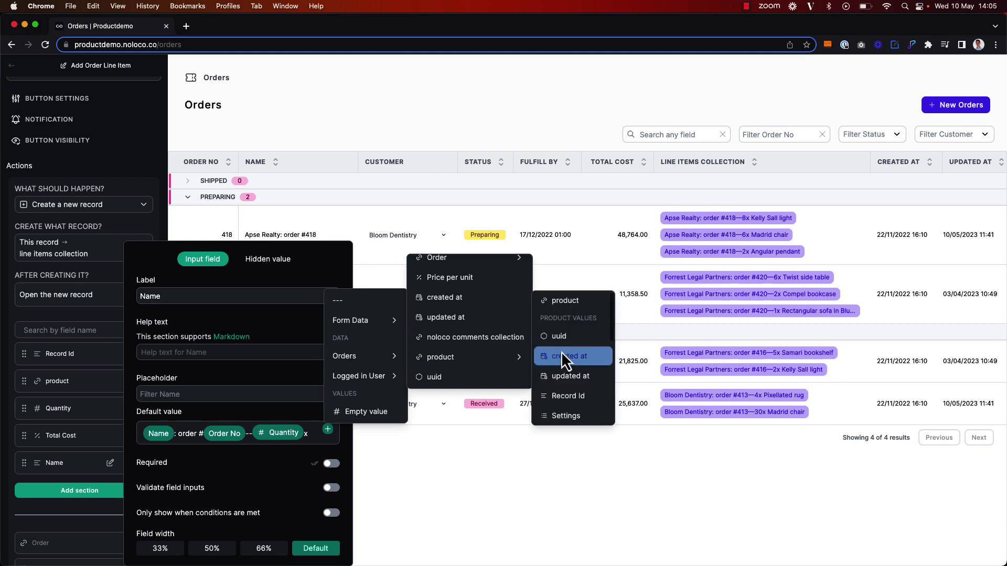
pyautogui.scroll(-2, 561, 352)
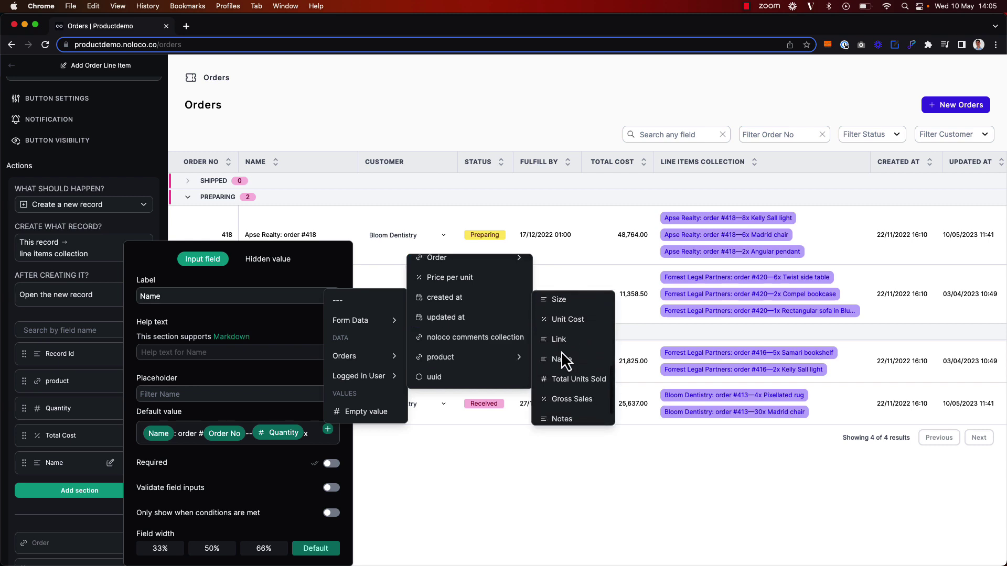
pyautogui.click(562, 356)
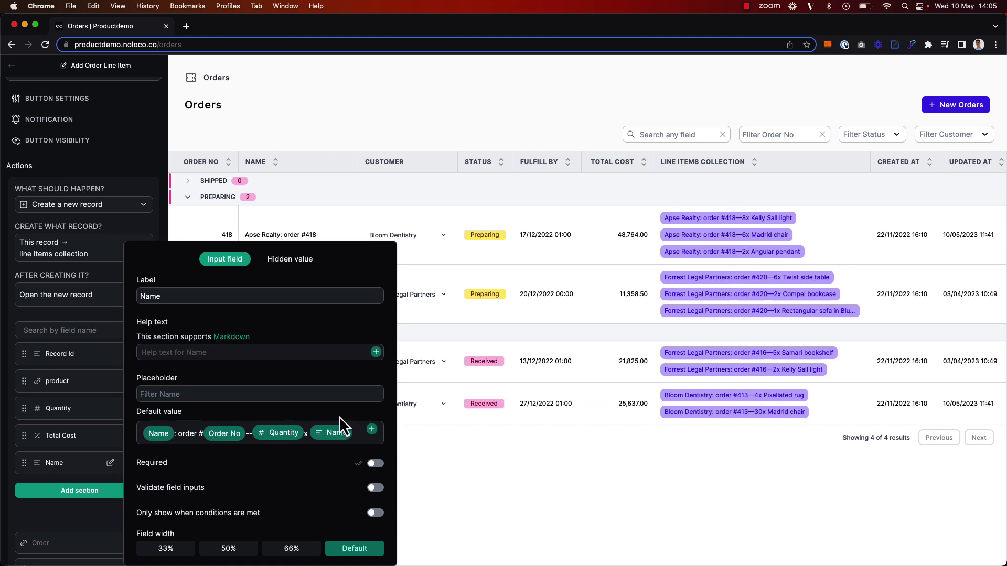
# Close the Name field settings and exit build mode back to the live Orders list
pyautogui.click(534, 490)
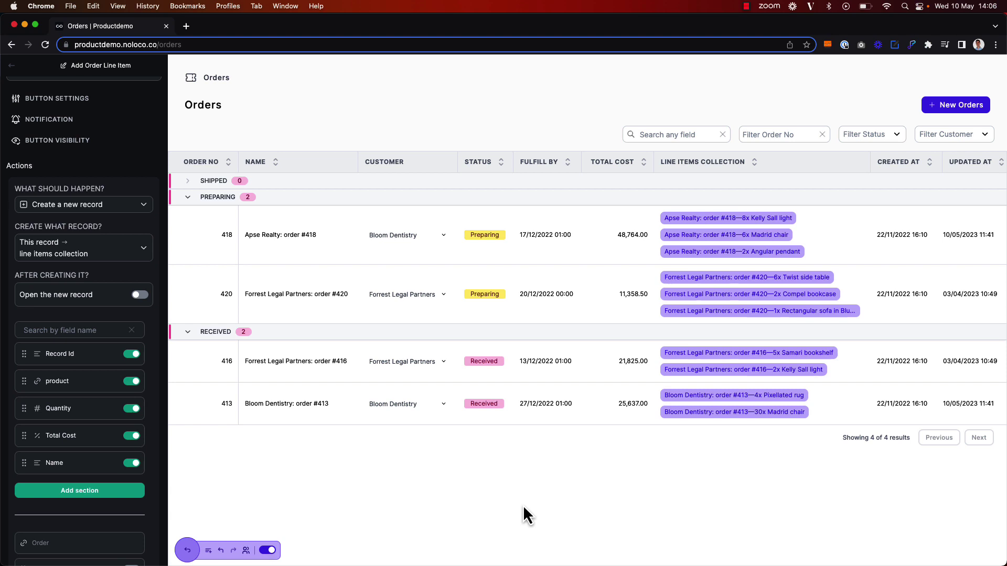
pyautogui.scroll(2, 127, 281)
pyautogui.click(12, 66)
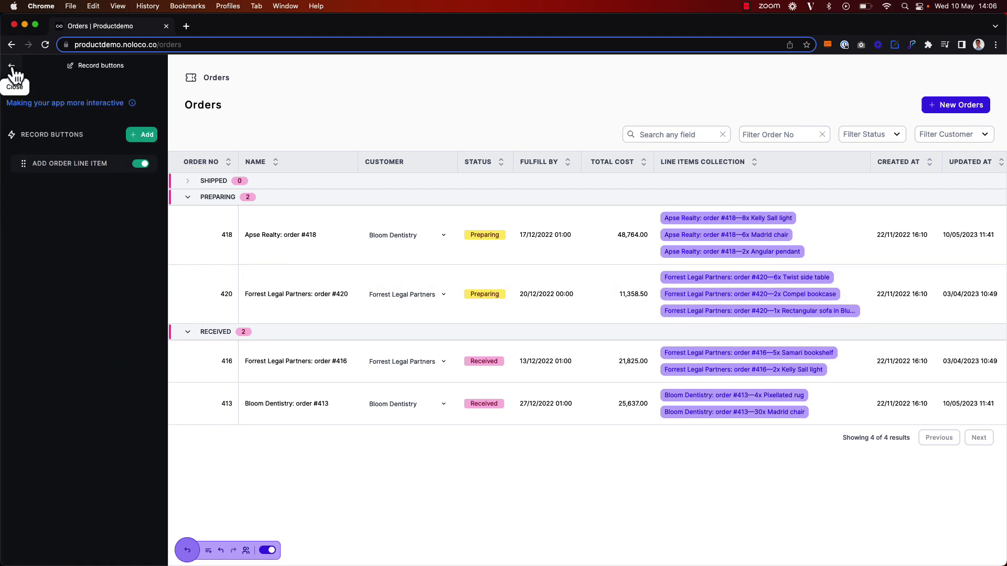
pyautogui.click(12, 67)
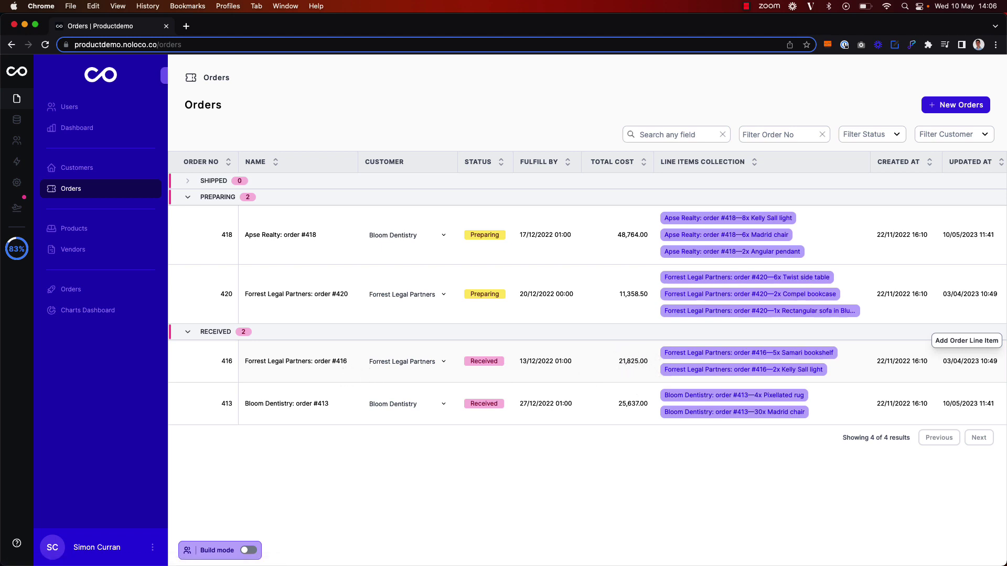
# Add a line item to order #416: Ikrore chair, quantity 2, total cost 400
pyautogui.click(971, 345)
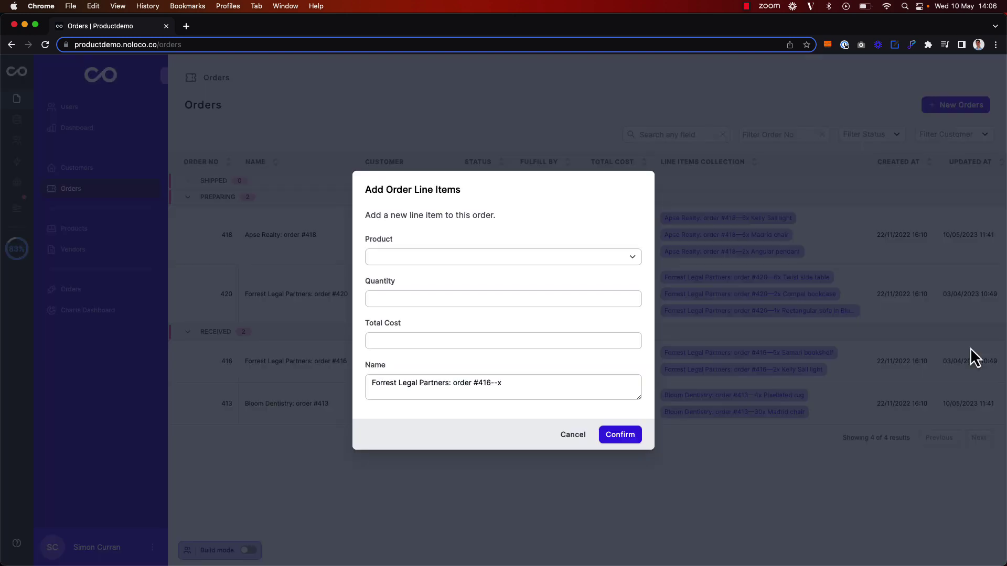
pyautogui.click(531, 257)
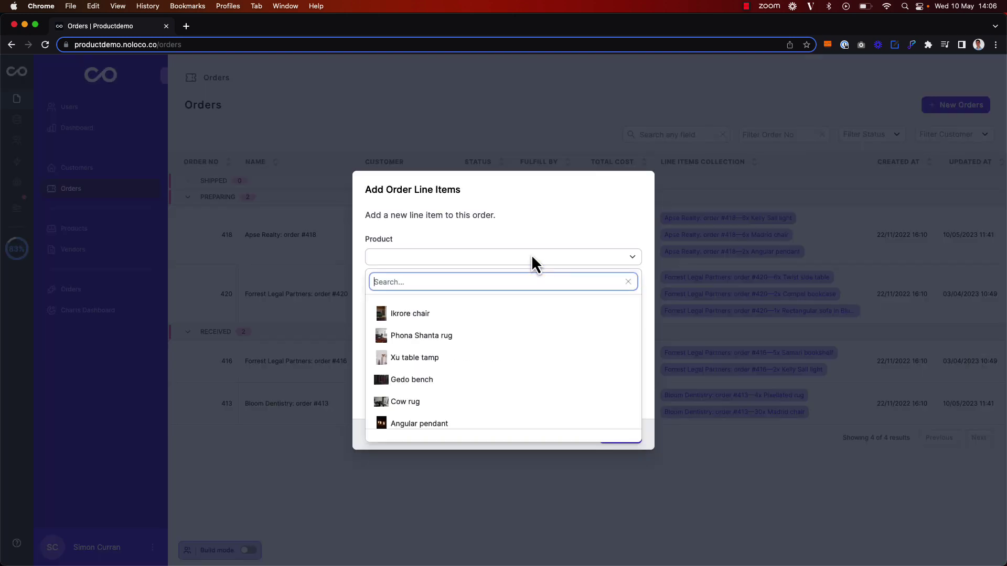
pyautogui.click(527, 312)
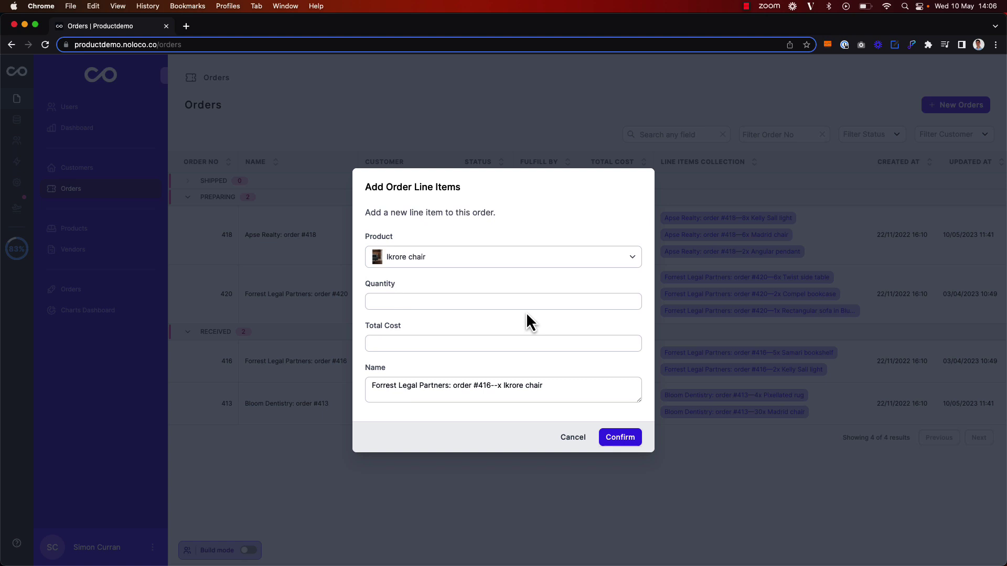
pyautogui.click(460, 300)
pyautogui.write('2')
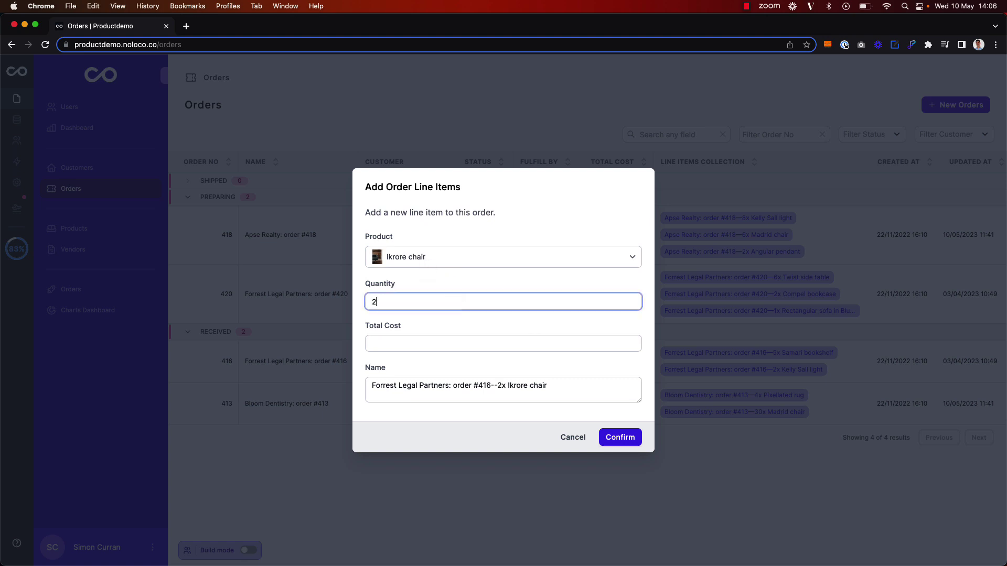
pyautogui.click(447, 343)
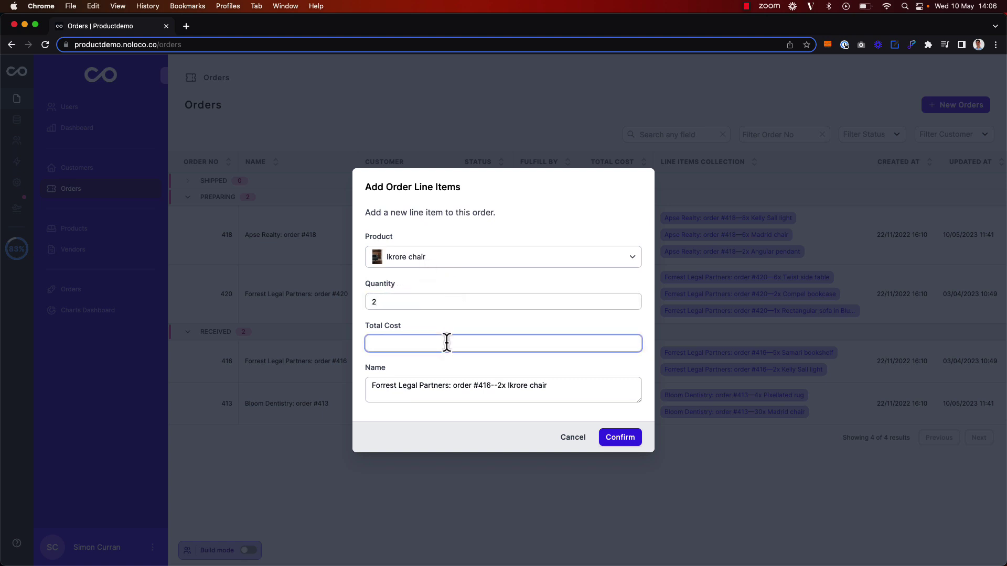
pyautogui.write('400')
pyautogui.click(495, 320)
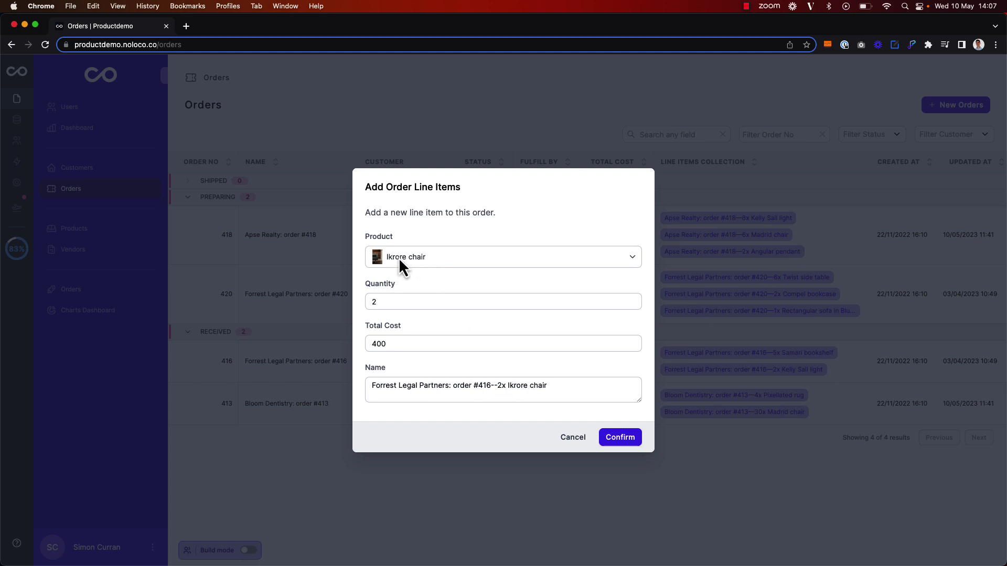
pyautogui.click(624, 439)
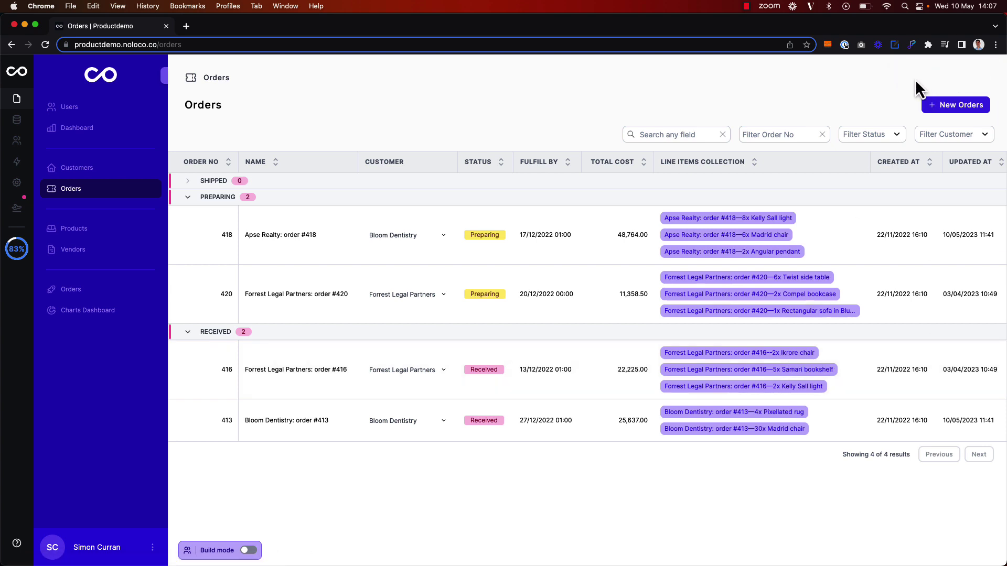
# Check the order rows for the new Add Order Line Item button
pyautogui.moveTo(743, 373)
pyautogui.moveTo(613, 377)
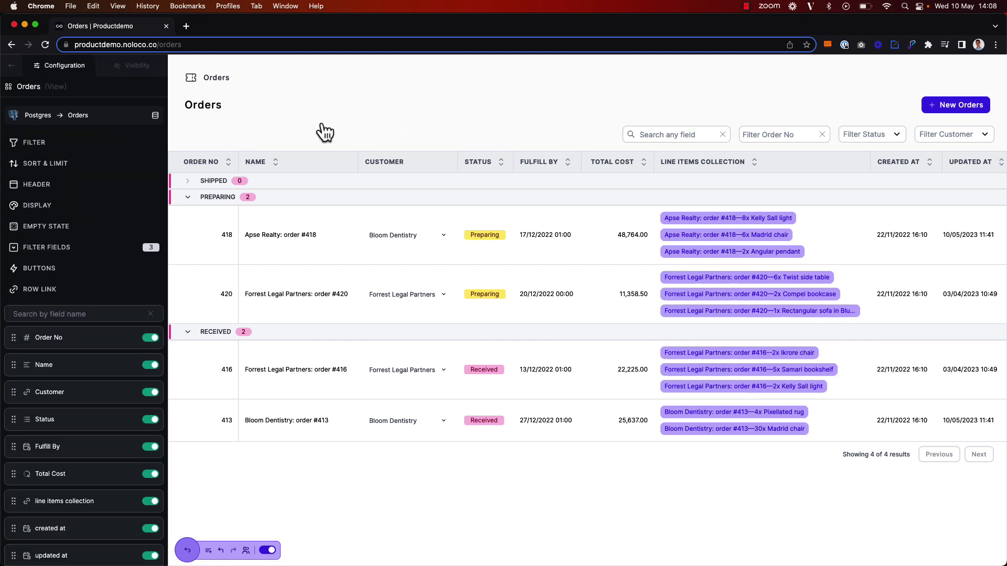
# Open the visibility settings of the Add Order Line Item record button
pyautogui.click(42, 276)
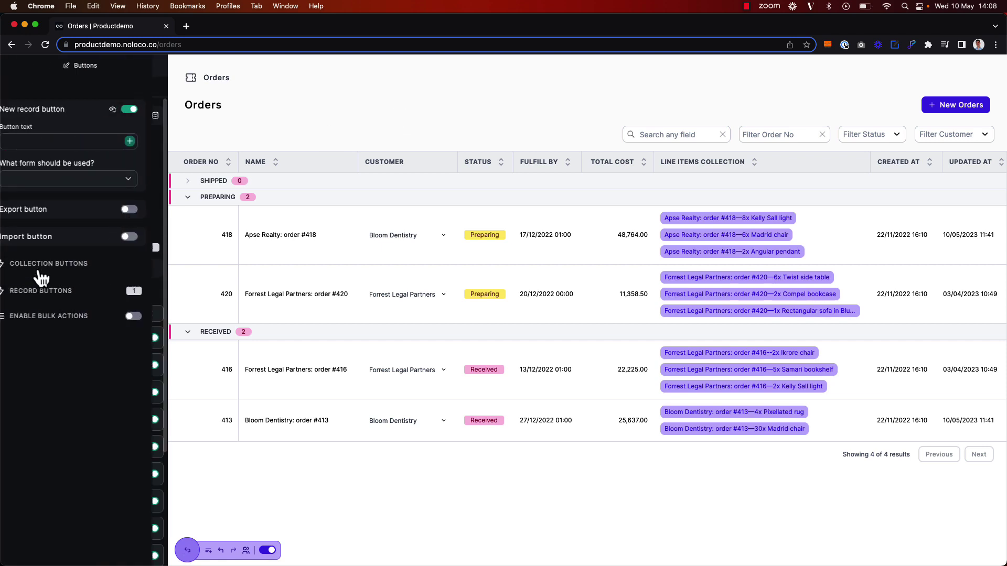
pyautogui.click(93, 292)
pyautogui.click(123, 165)
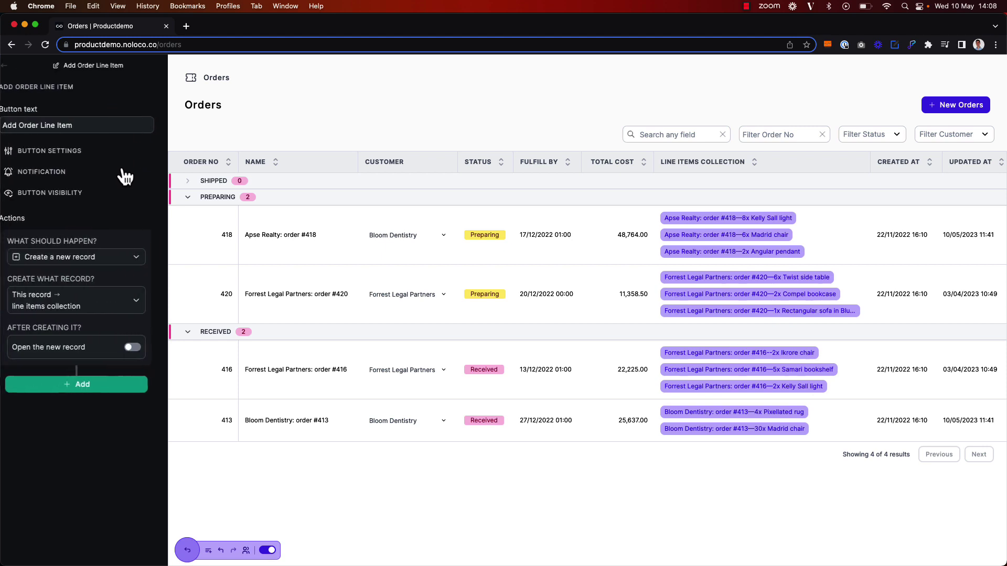
pyautogui.click(67, 204)
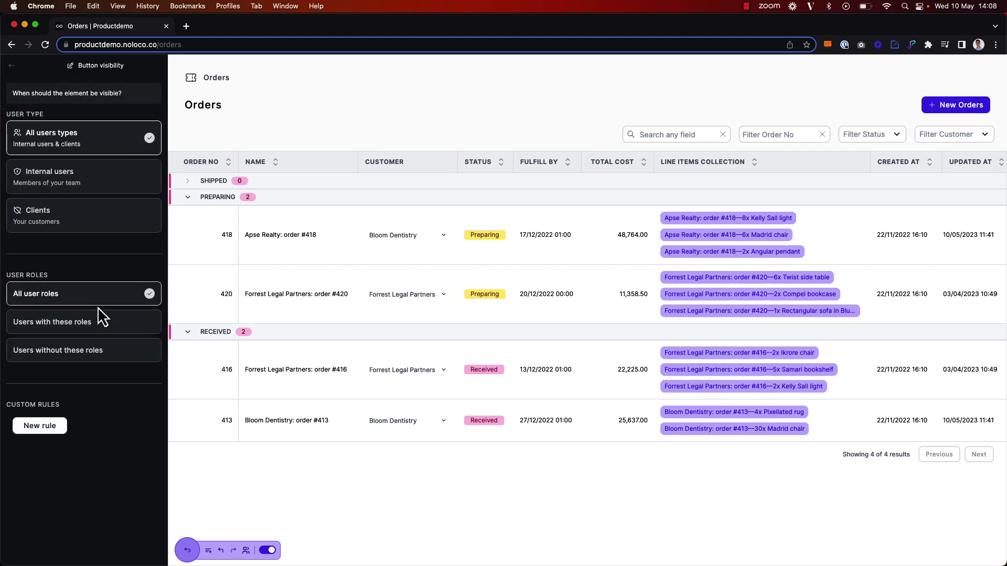
# Add a visibility rule requiring Orders Status to equal Received, then leave build mode
pyautogui.click(32, 428)
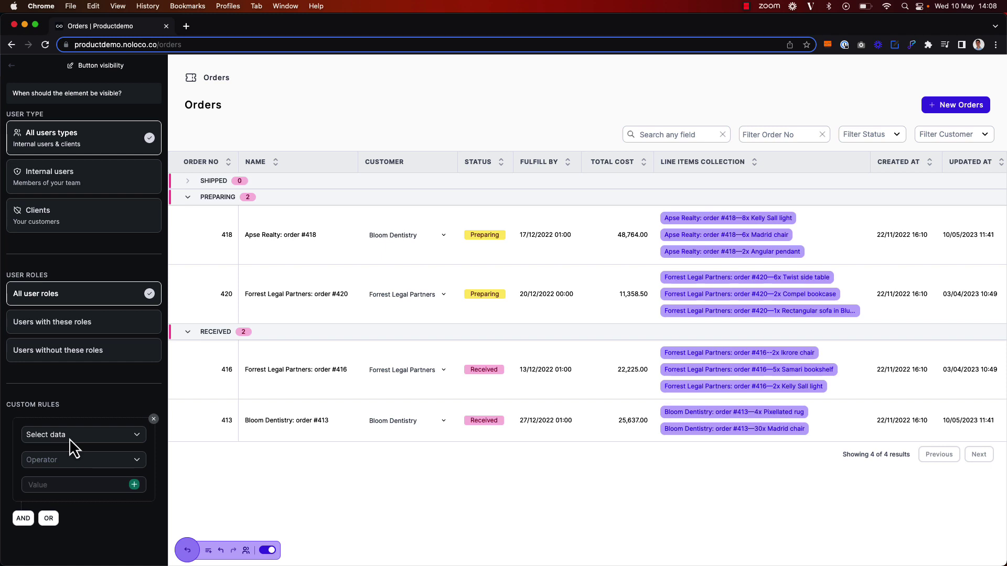
pyautogui.click(70, 439)
pyautogui.click(81, 491)
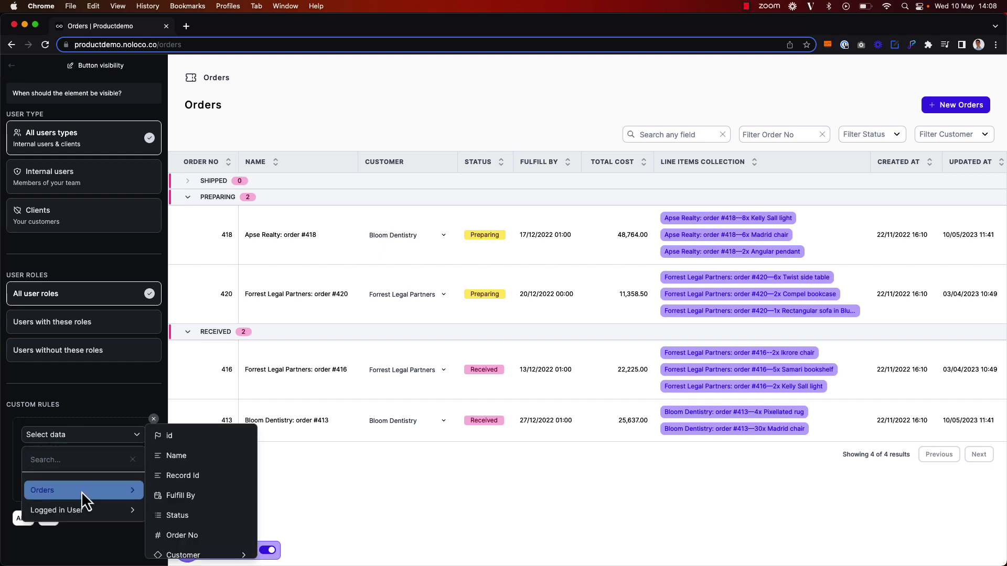
pyautogui.click(187, 514)
pyautogui.click(93, 456)
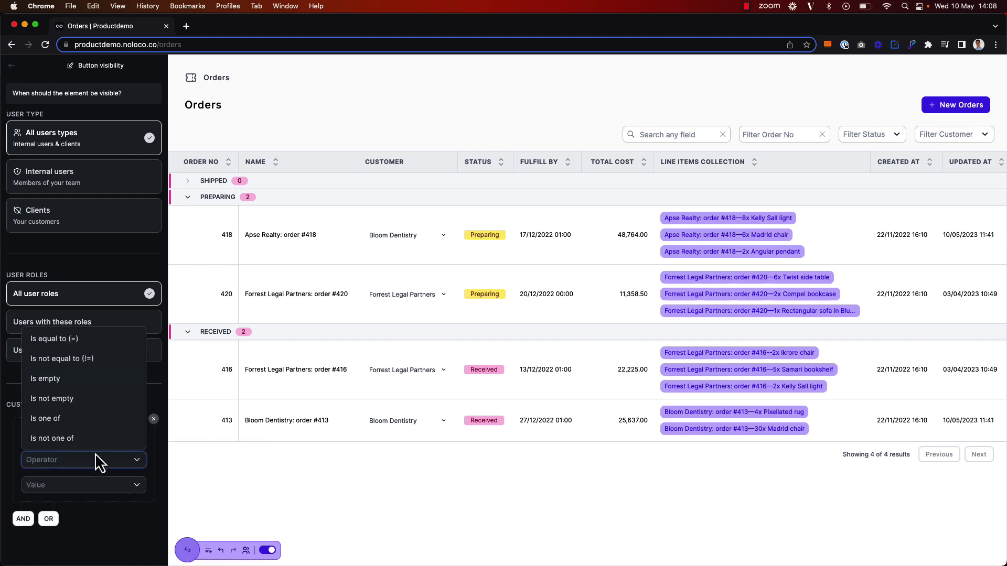
pyautogui.click(90, 340)
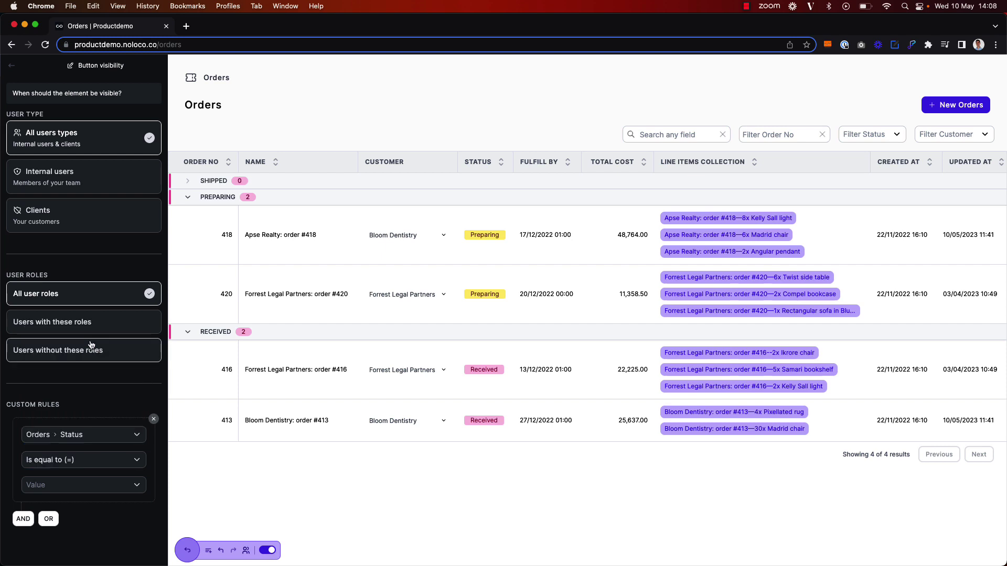
pyautogui.click(86, 485)
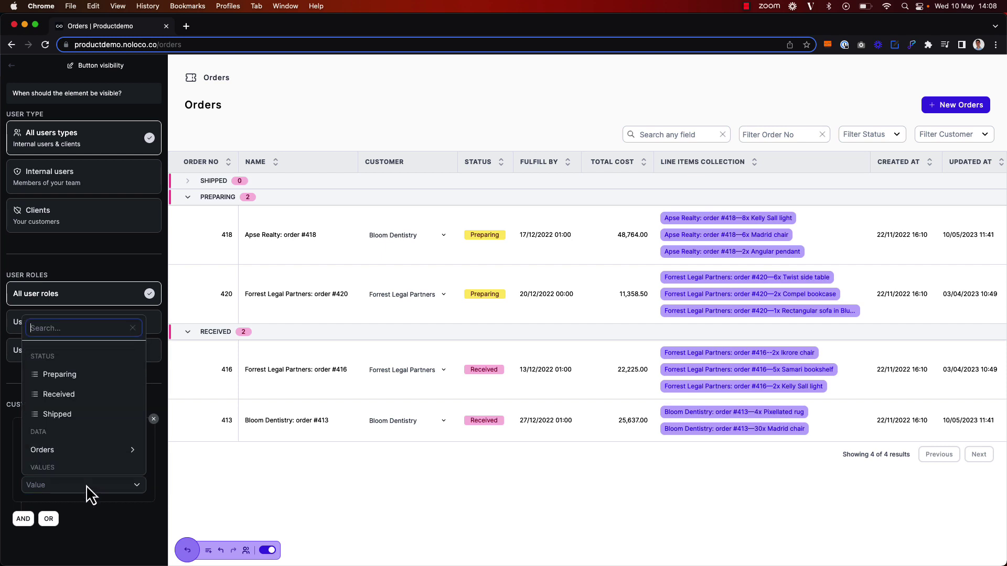
pyautogui.click(70, 395)
pyautogui.click(266, 463)
pyautogui.press('Escape')
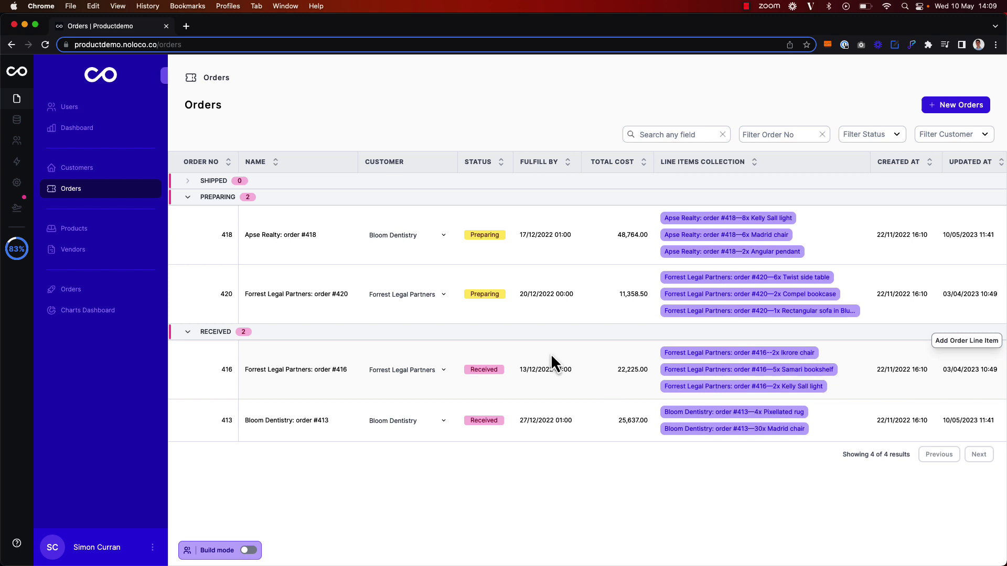
# Enable the Add Order Line Item action button on order #416's detail page
pyautogui.click(594, 372)
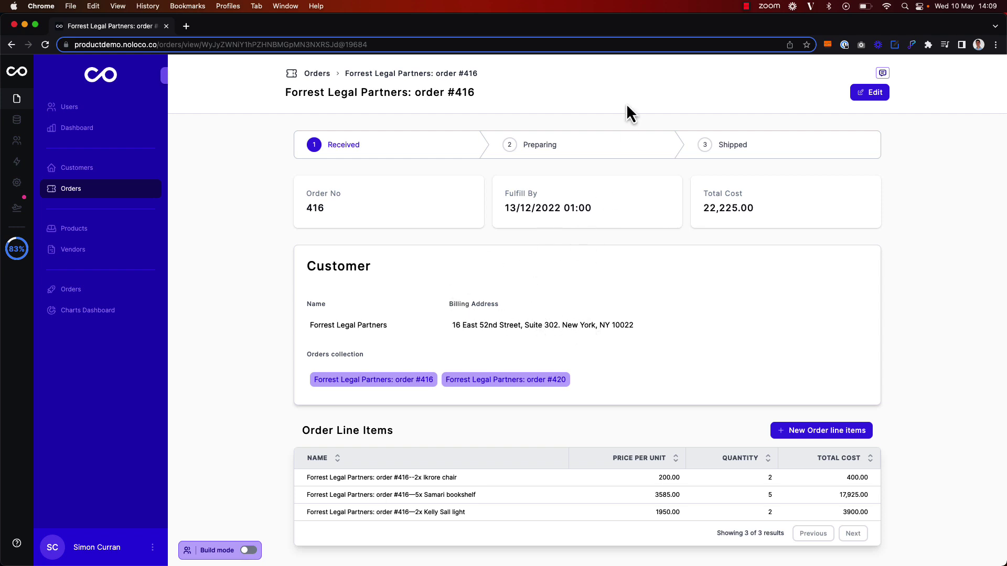
pyautogui.press('super+e')
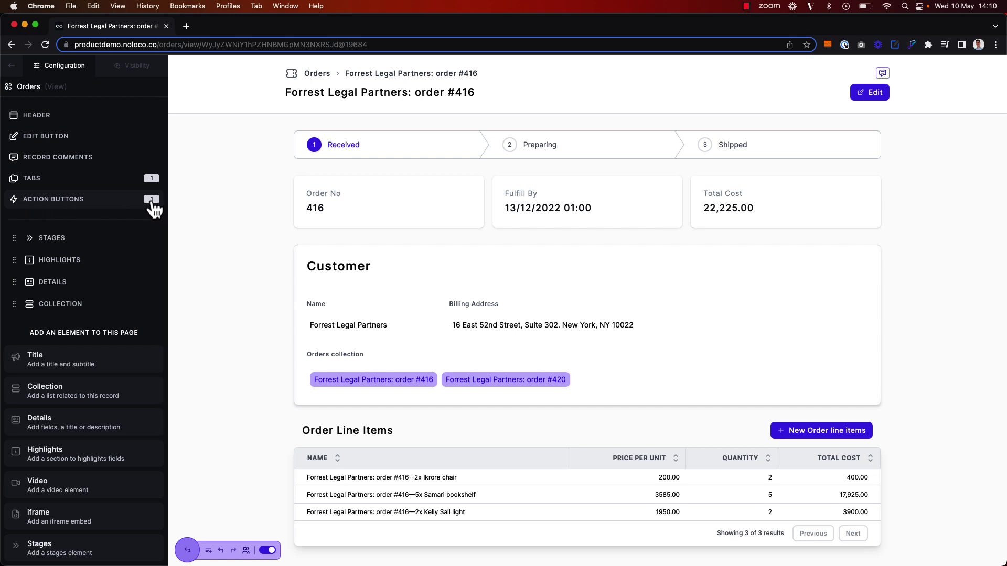
pyautogui.click(86, 202)
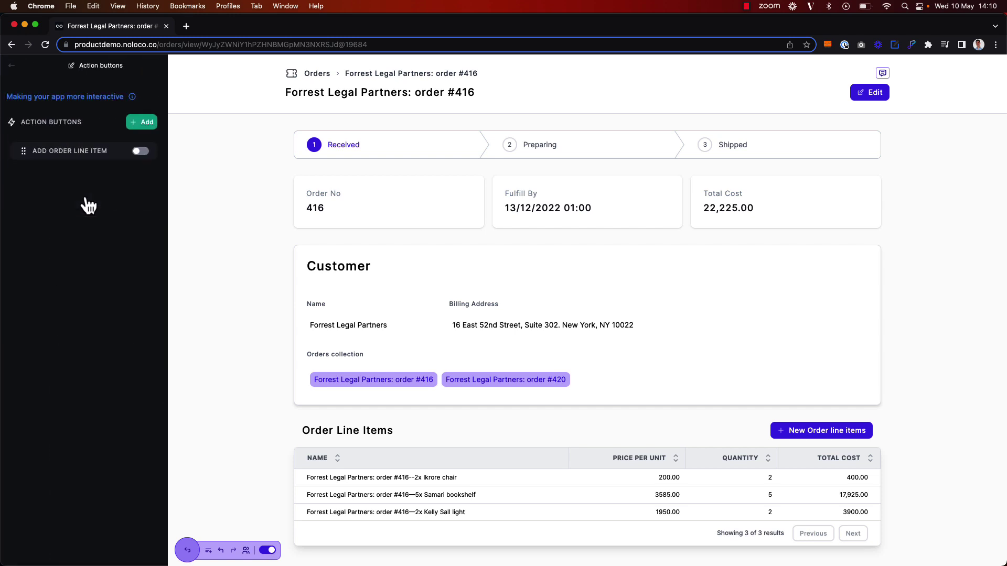
pyautogui.click(141, 152)
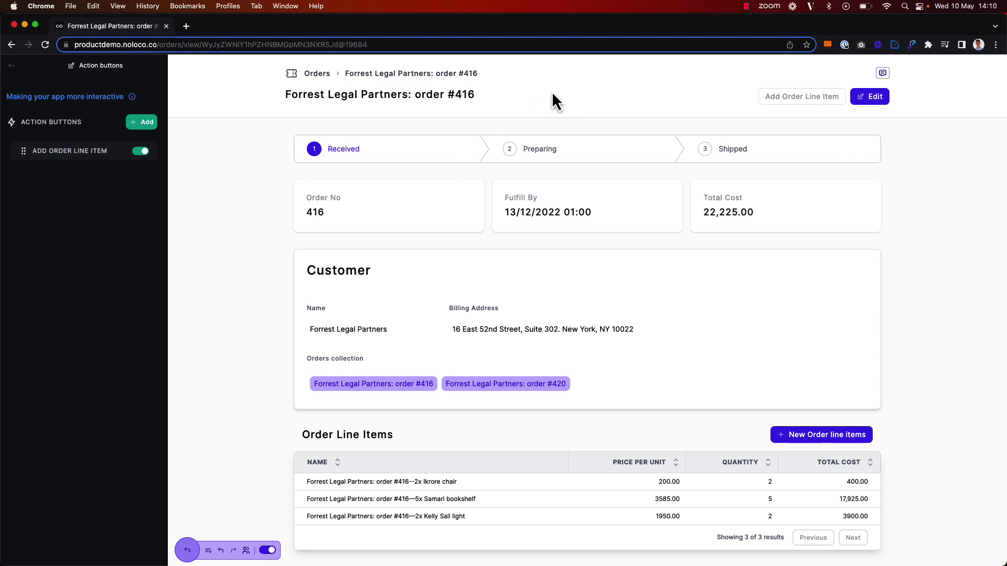
pyautogui.press('super+e')
# Test the line item form, cancel it, and return to the Orders list
pyautogui.click(785, 95)
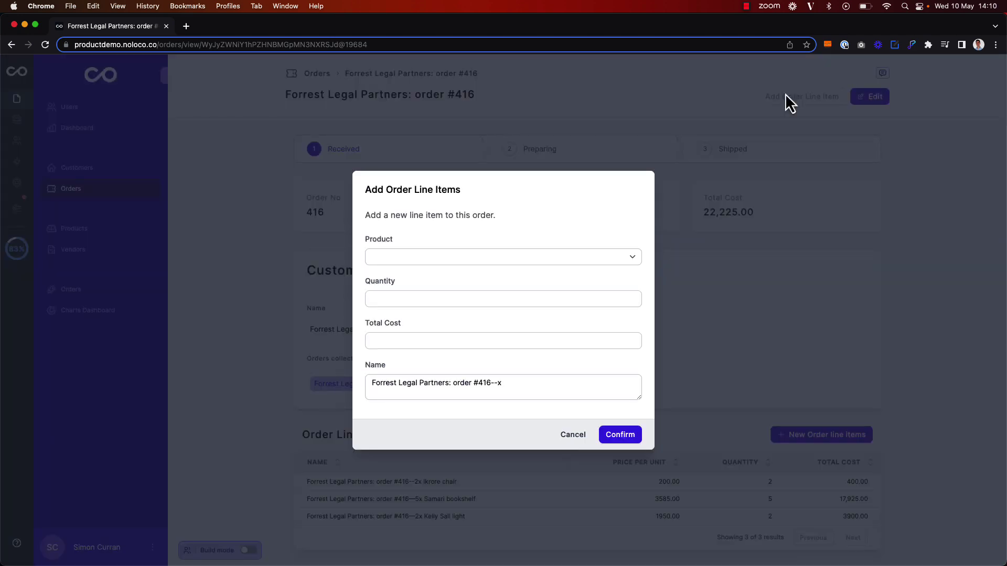
pyautogui.click(572, 435)
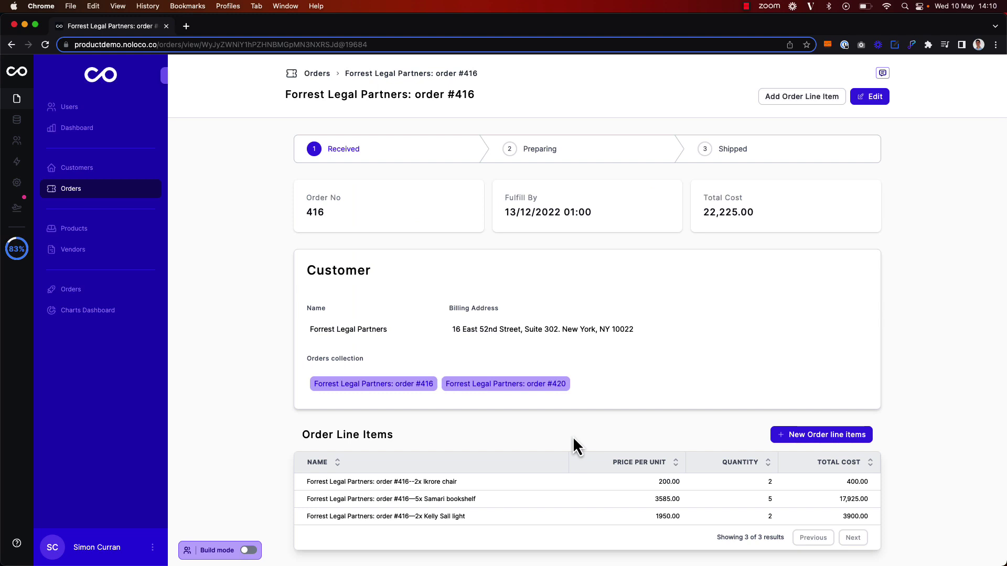
pyautogui.click(317, 74)
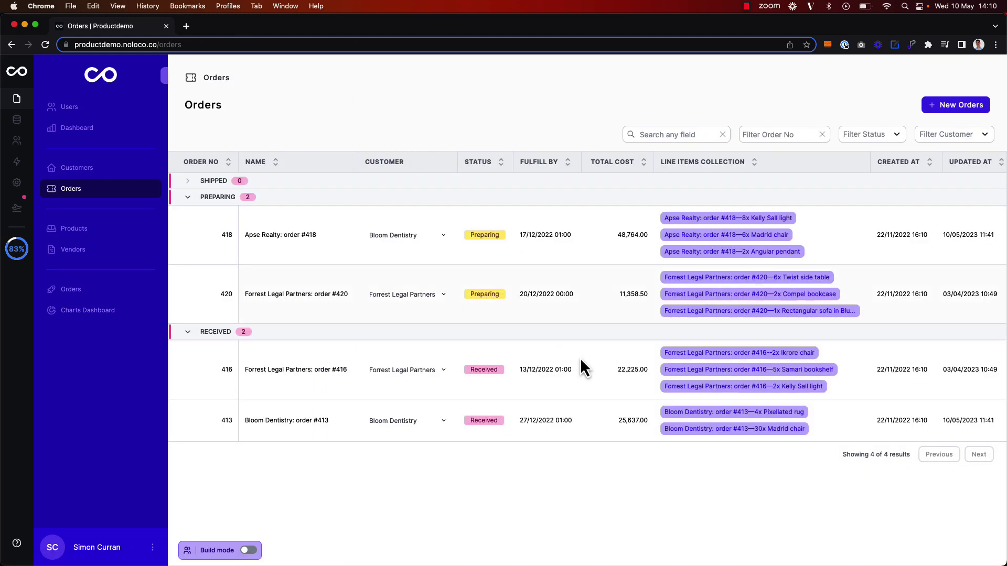
pyautogui.moveTo(581, 359)
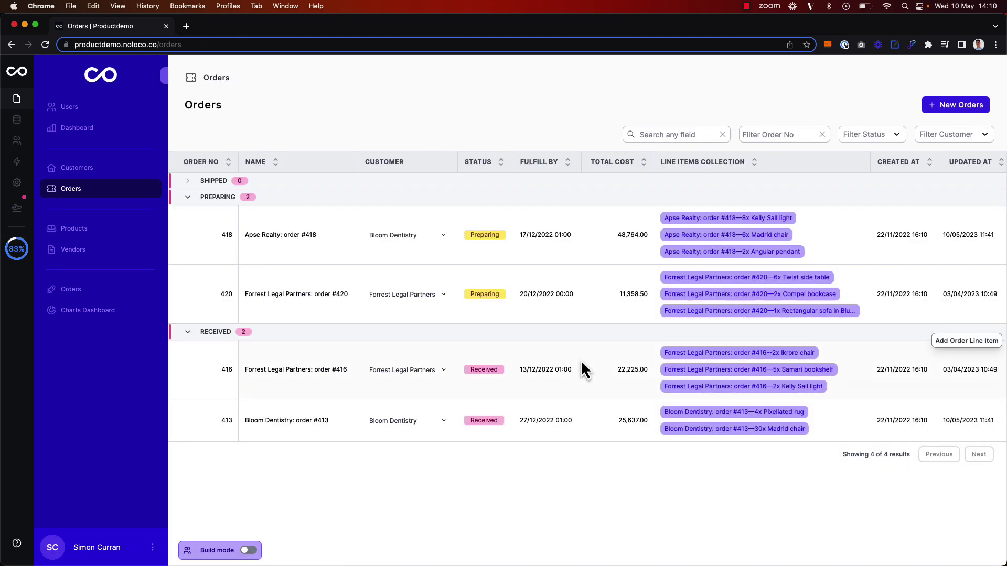